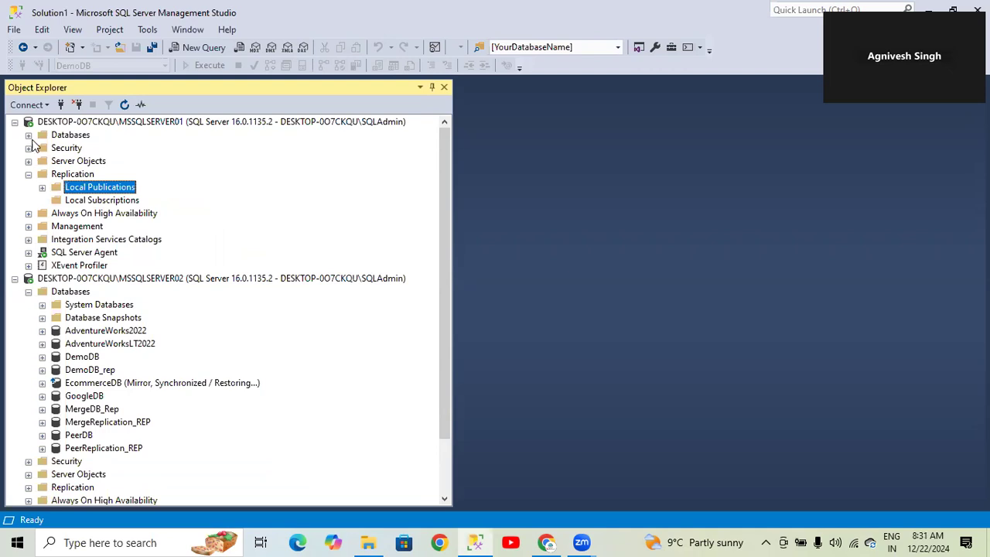
- Expand the databases on MSSQLSERVER01 and show the tables in DemoDB
{"action": "left_click", "coordinate": [28, 134]}
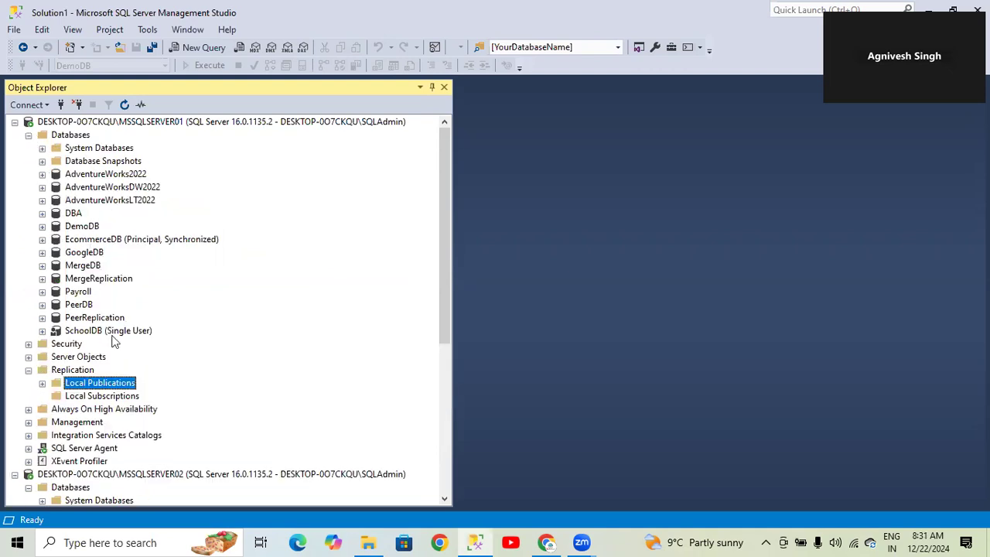
{"action": "left_click", "coordinate": [79, 226]}
{"action": "left_click", "coordinate": [42, 227]}
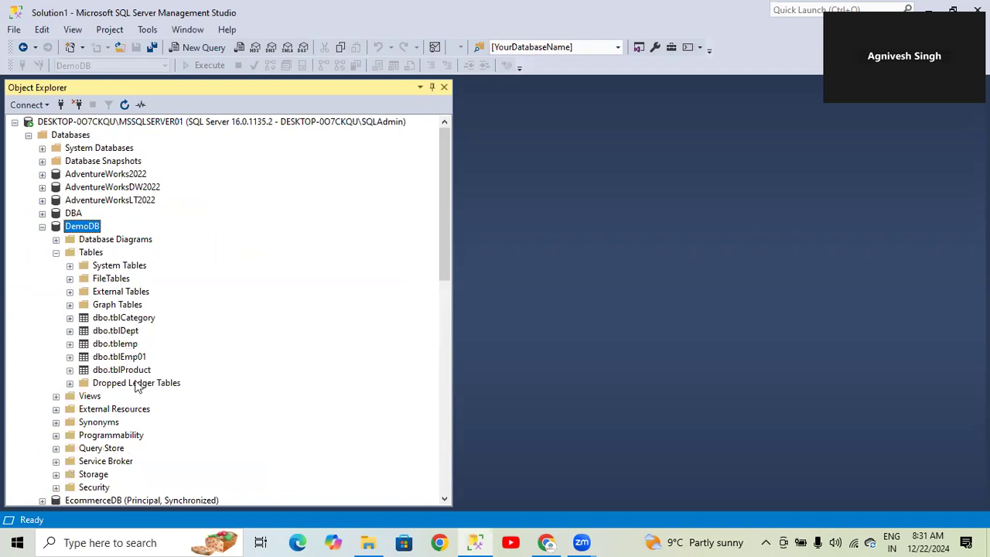
- Expand the local publications on MSSQLSERVER01 and view the summary of the PUB_DemeDB_Tran publication
{"action": "scroll", "coordinate": [128, 340], "scroll_direction": "down", "scroll_amount": 3}
{"action": "scroll", "coordinate": [115, 375], "scroll_direction": "down", "scroll_amount": 5}
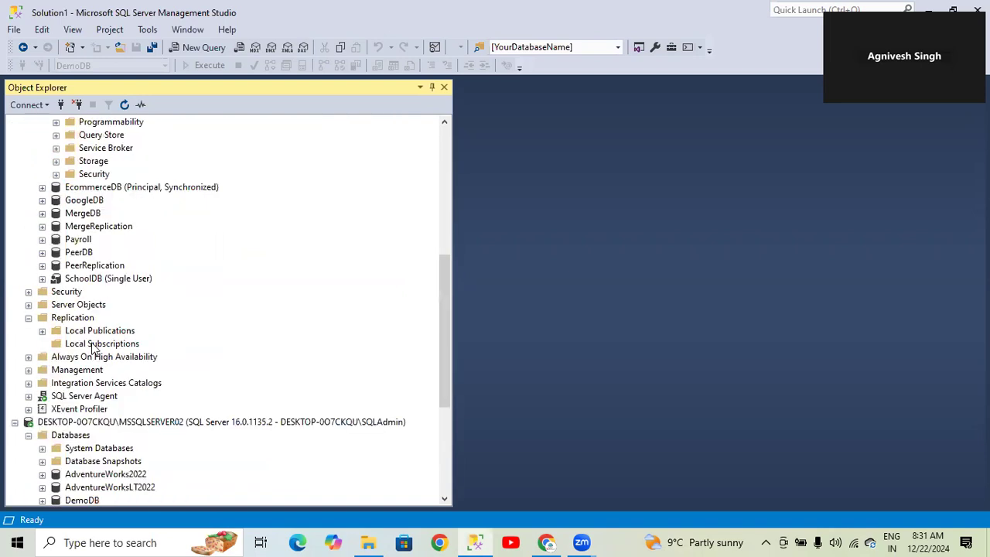
{"action": "left_click", "coordinate": [43, 331]}
{"action": "right_click", "coordinate": [87, 343]}
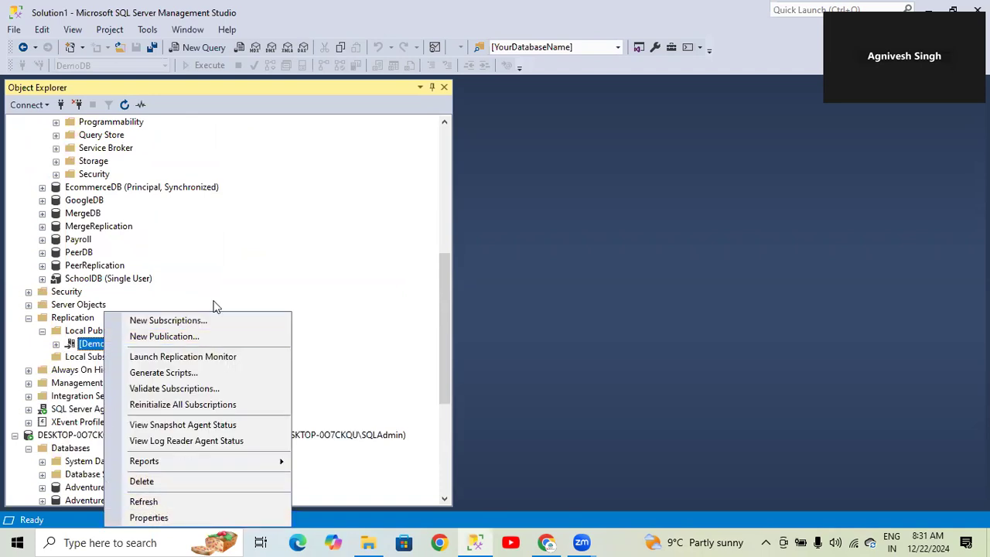
{"action": "left_click", "coordinate": [254, 256]}
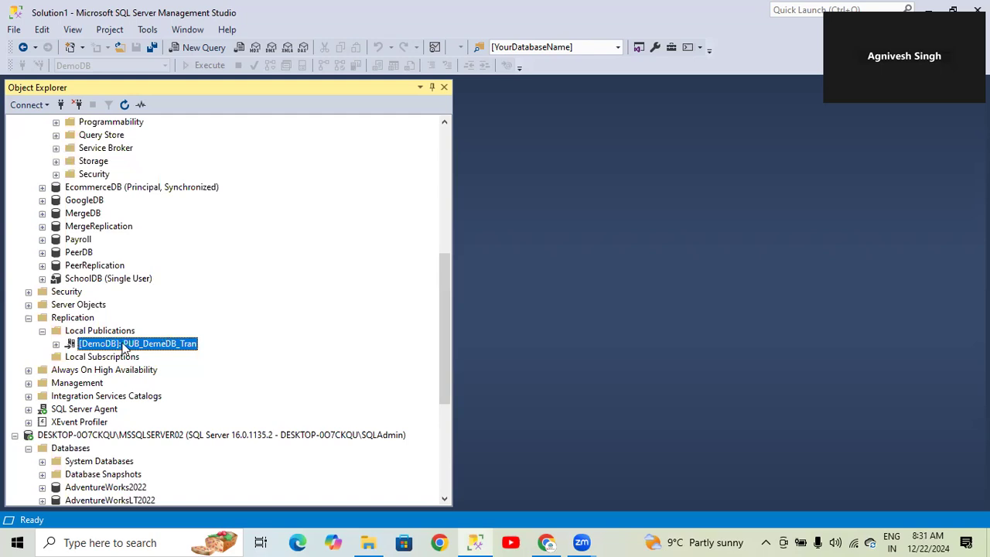
{"action": "mouse_move", "coordinate": [123, 345]}
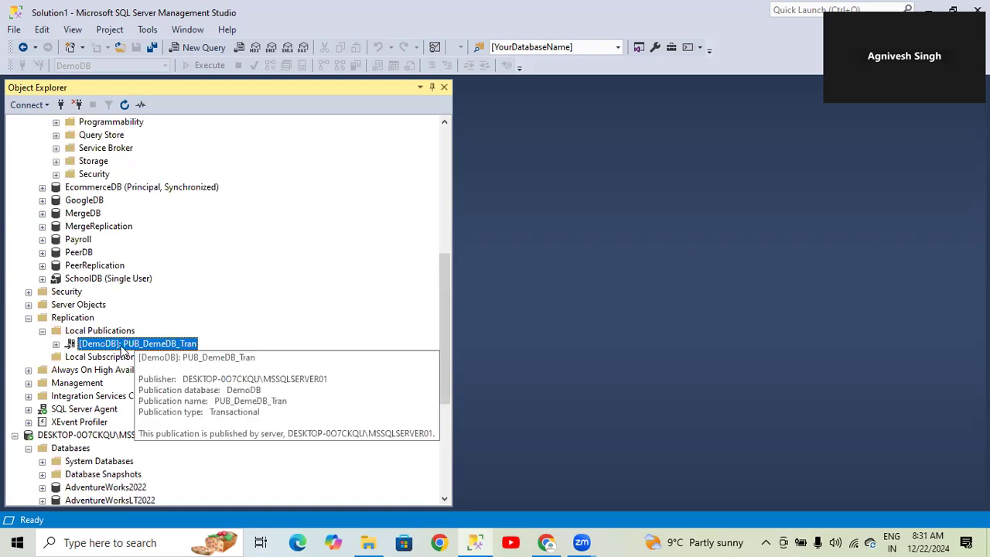
- Review the articles in the PUB_DemeDB_Tran publication's properties, including unchecked ones, and close the properties without saving
{"action": "right_click", "coordinate": [144, 346]}
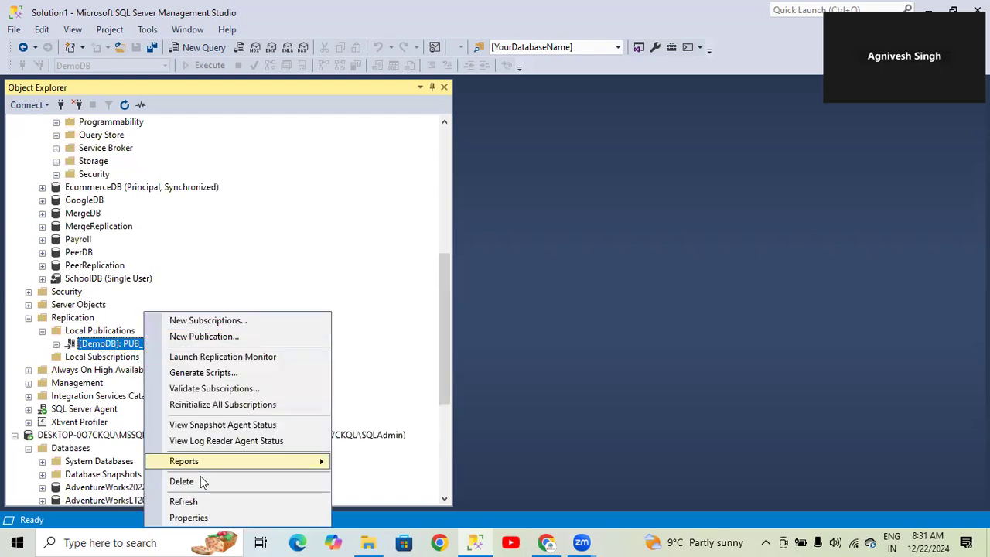
{"action": "left_click", "coordinate": [193, 518]}
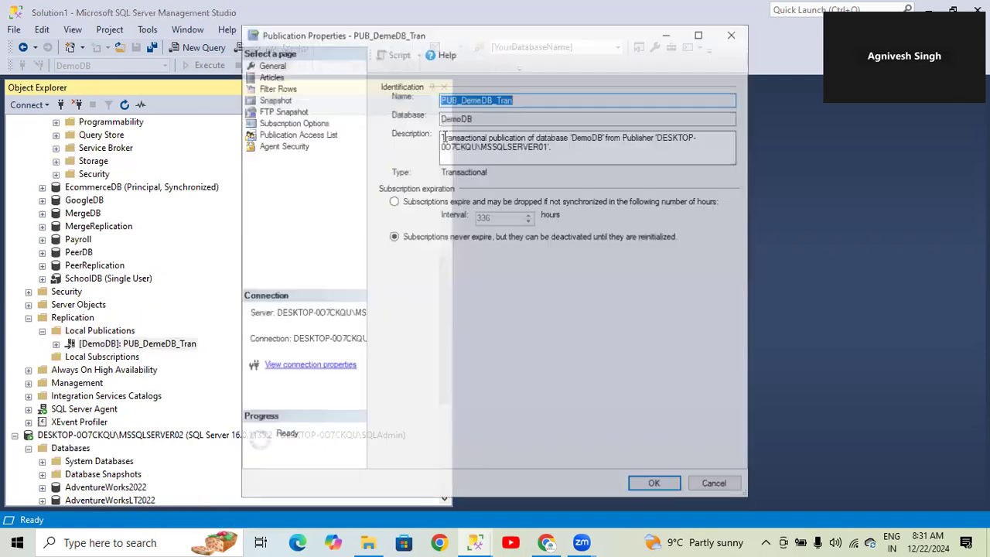
{"action": "left_click", "coordinate": [270, 75]}
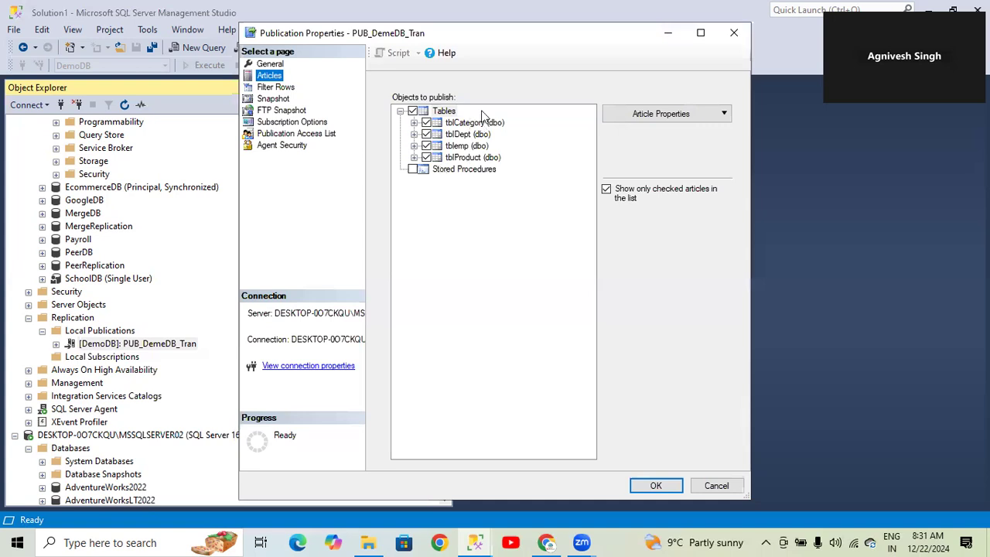
{"action": "left_click", "coordinate": [608, 190]}
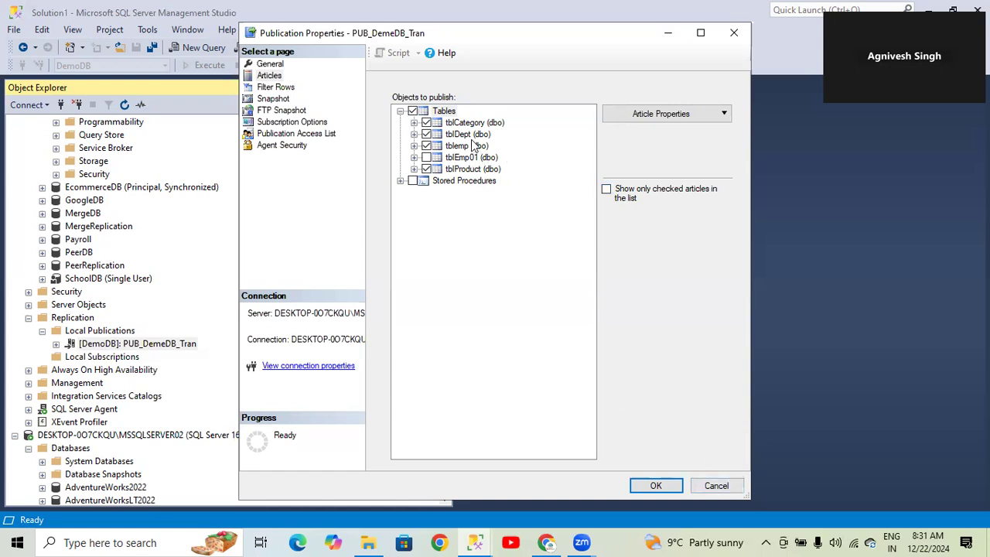
{"action": "left_click", "coordinate": [715, 486]}
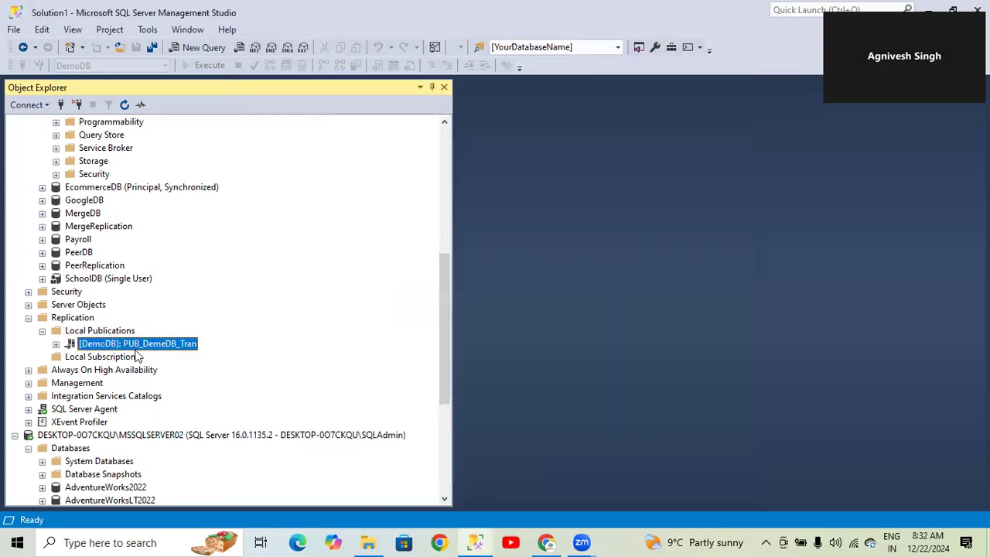
- Add the tblEmp01 table to the articles of the PUB_DemeDB_Tran publication and save its properties
{"action": "right_click", "coordinate": [136, 348]}
{"action": "left_click", "coordinate": [178, 516]}
{"action": "left_click", "coordinate": [270, 75]}
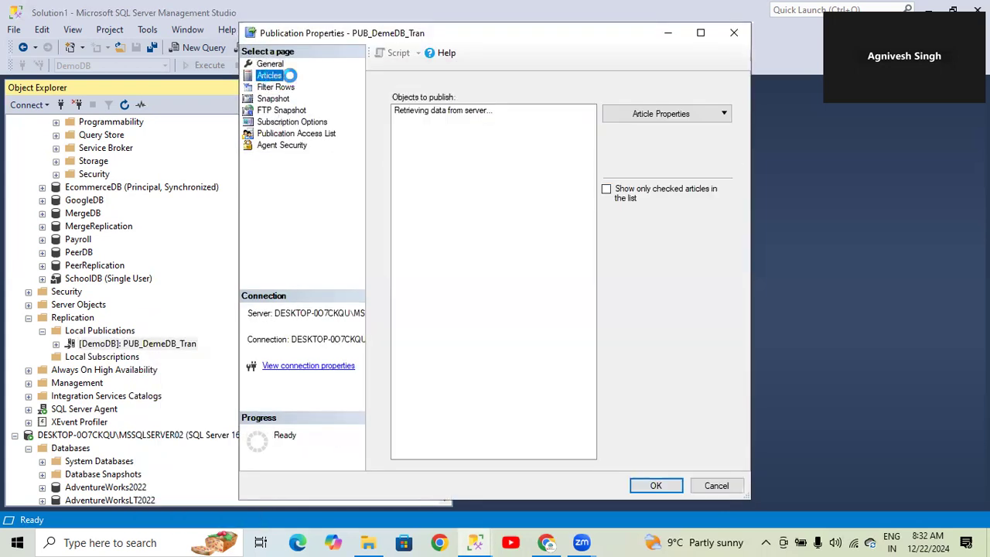
{"action": "left_click", "coordinate": [608, 190]}
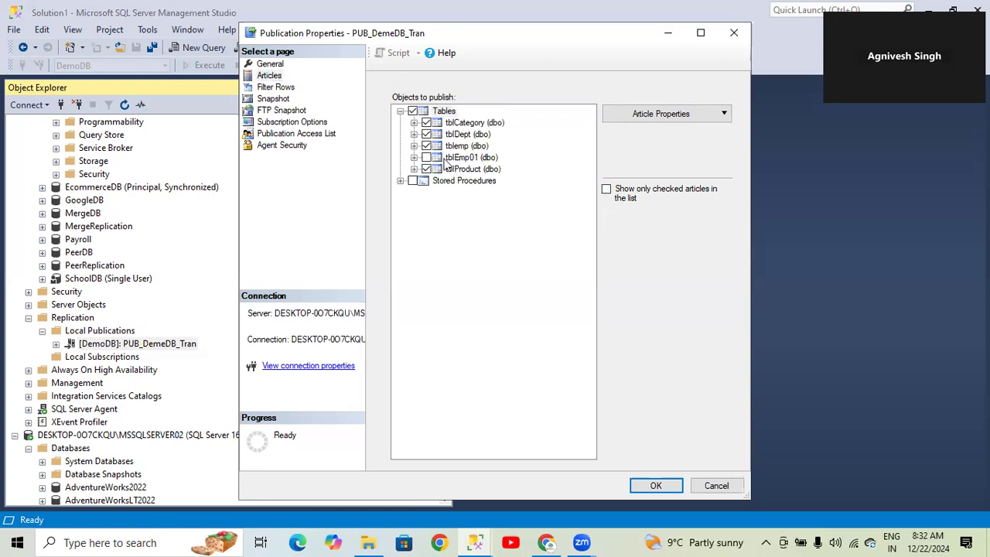
{"action": "left_click", "coordinate": [427, 157]}
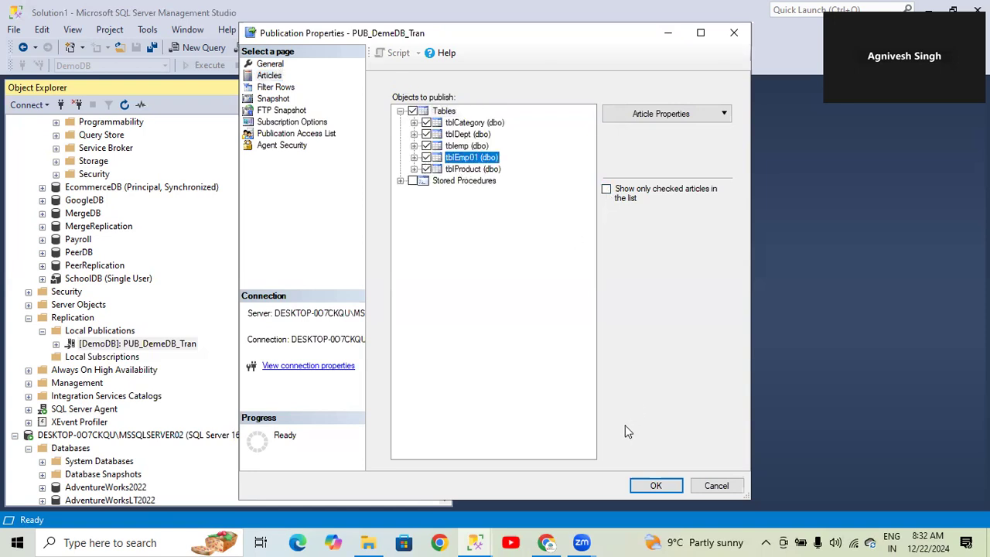
{"action": "left_click", "coordinate": [652, 486]}
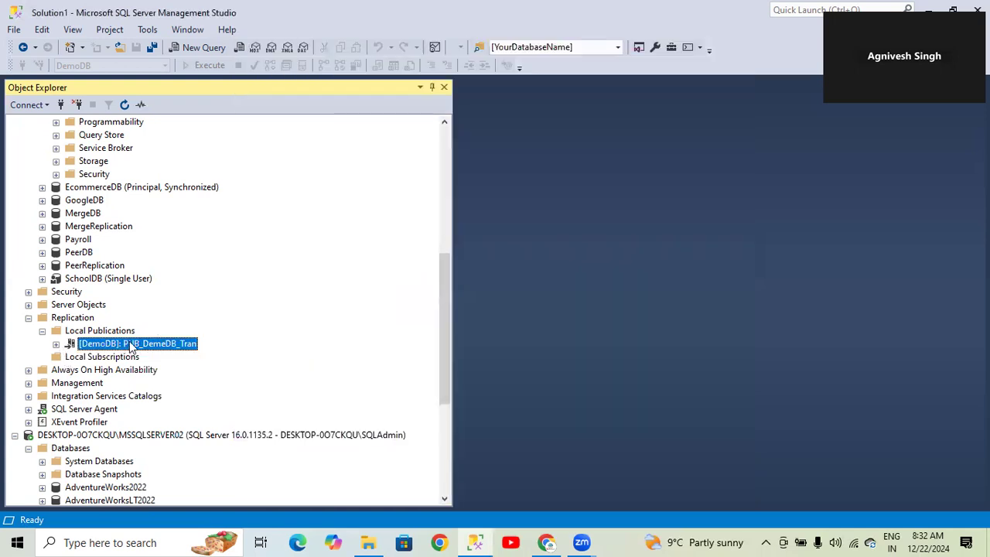
- Expand the PUB_DemeDB_Tran publication to identify its subscriber server and subscription database
{"action": "scroll", "coordinate": [136, 341], "scroll_direction": "down", "scroll_amount": 4}
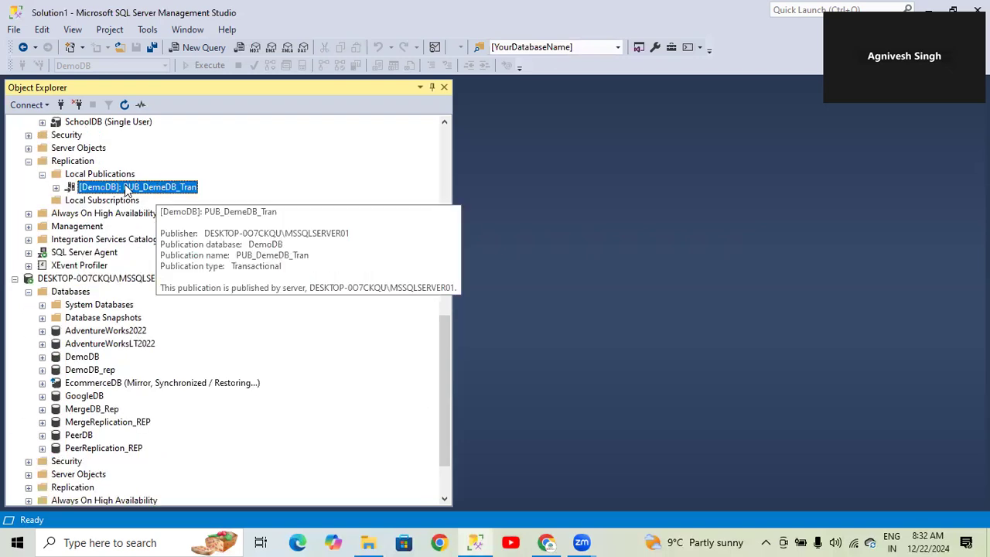
{"action": "scroll", "coordinate": [101, 270], "scroll_direction": "down", "scroll_amount": 2}
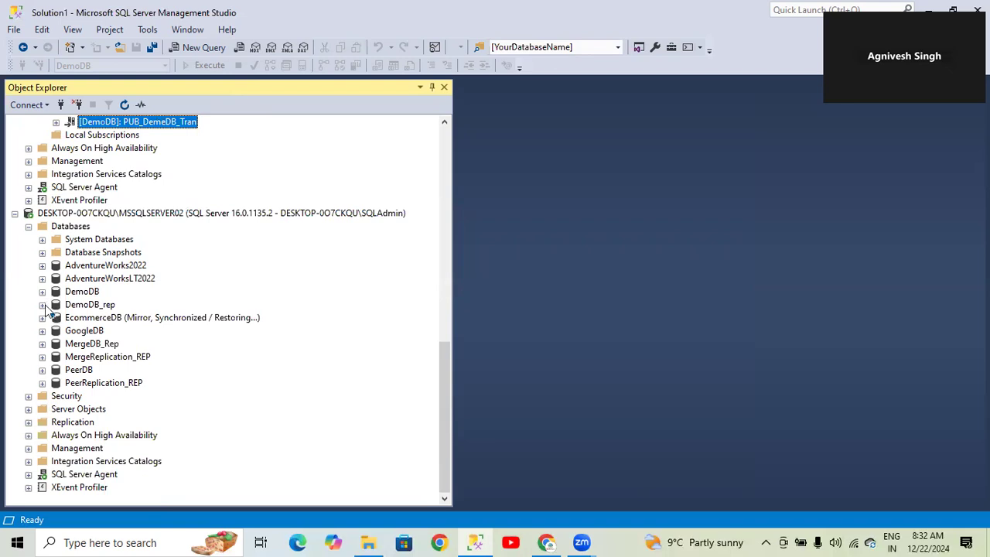
{"action": "scroll", "coordinate": [116, 286], "scroll_direction": "up", "scroll_amount": 4}
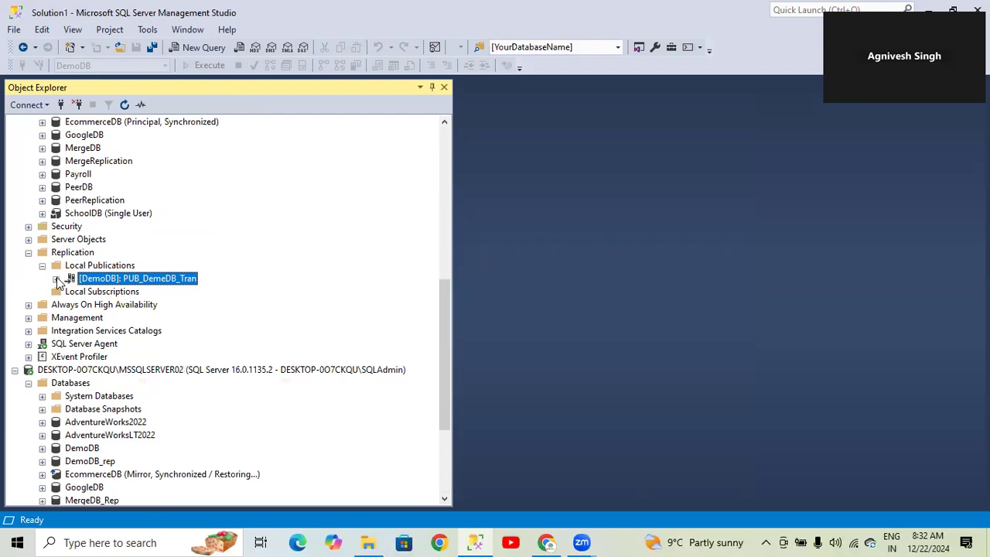
{"action": "left_click", "coordinate": [57, 279]}
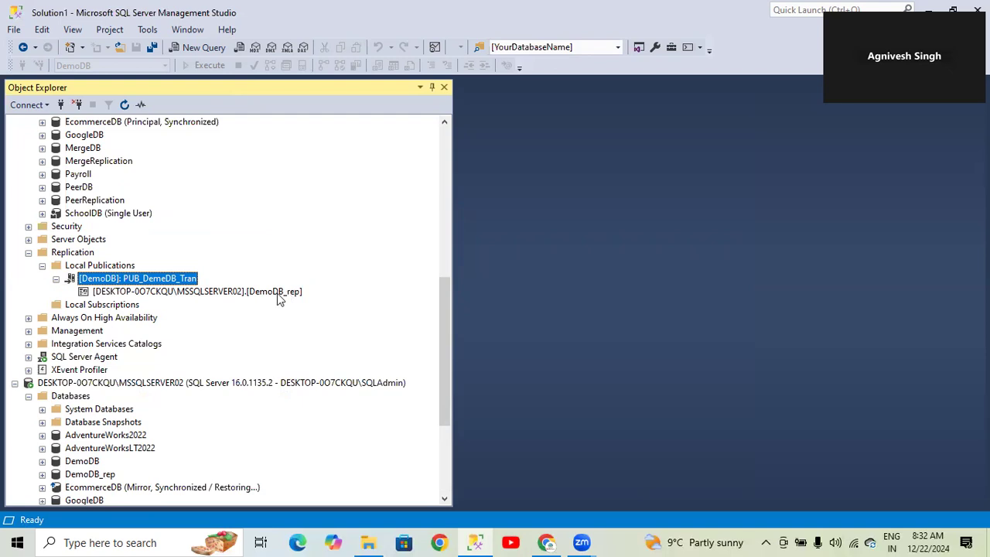
- Expand the DemoDB_rep database on MSSQLSERVER02 and open its tables
{"action": "scroll", "coordinate": [129, 323], "scroll_direction": "down", "scroll_amount": 4}
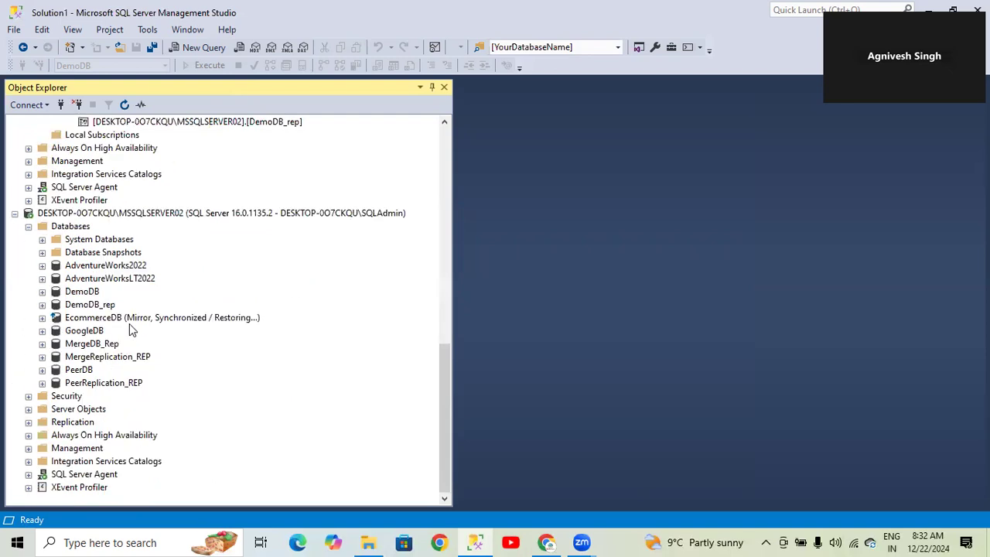
{"action": "left_click", "coordinate": [43, 305]}
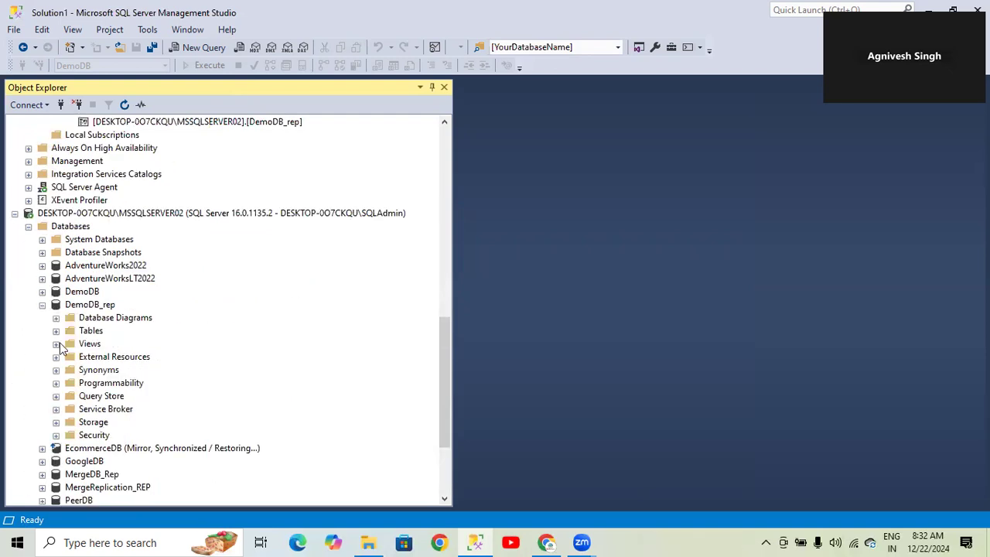
{"action": "left_click", "coordinate": [59, 331]}
{"action": "left_click", "coordinate": [85, 331]}
{"action": "left_click", "coordinate": [90, 305]}
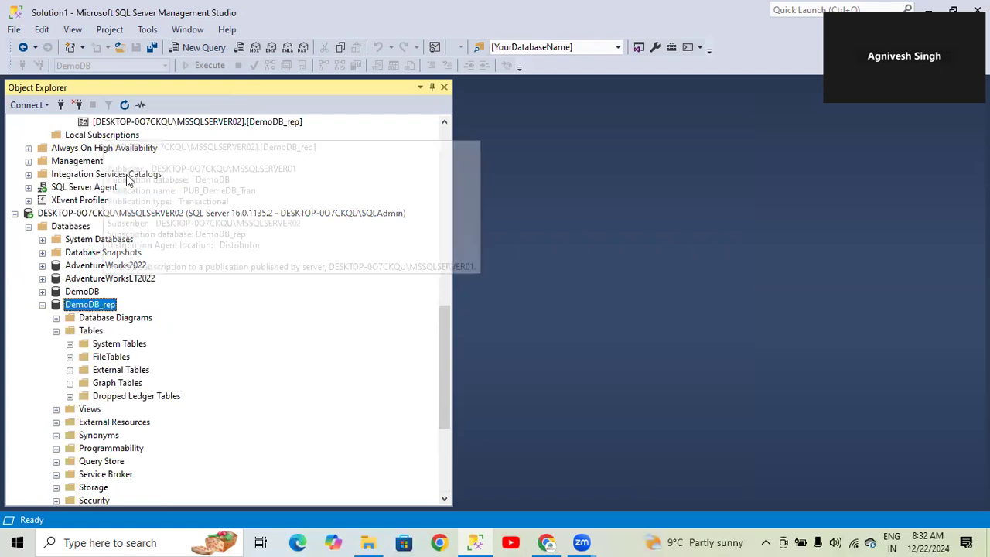
- Expand DemoDB on MSSQLSERVER02, refresh DemoDB_rep, check its tables for tblEmp01, and refresh DemoDB_rep again
{"action": "left_click", "coordinate": [42, 291]}
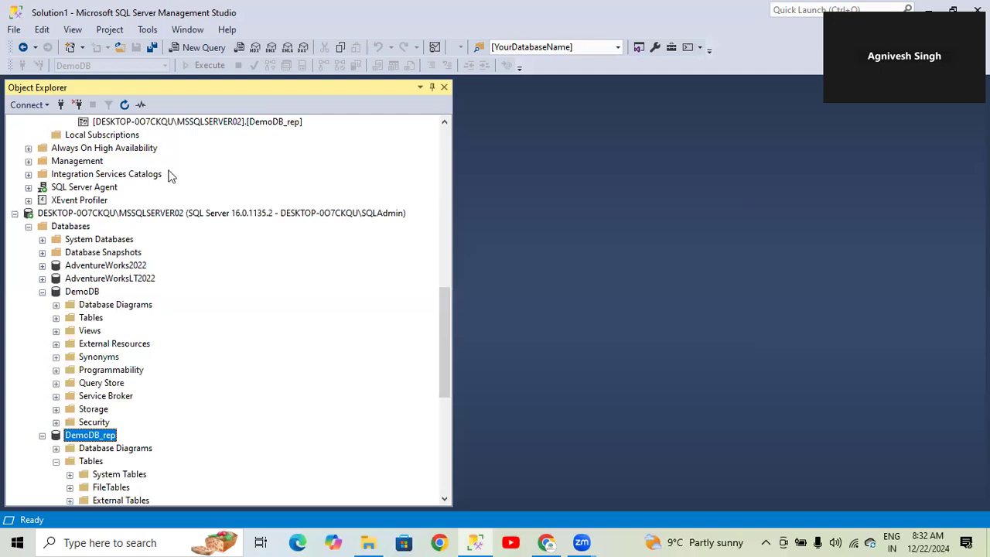
{"action": "scroll", "coordinate": [170, 177], "scroll_direction": "up", "scroll_amount": 3}
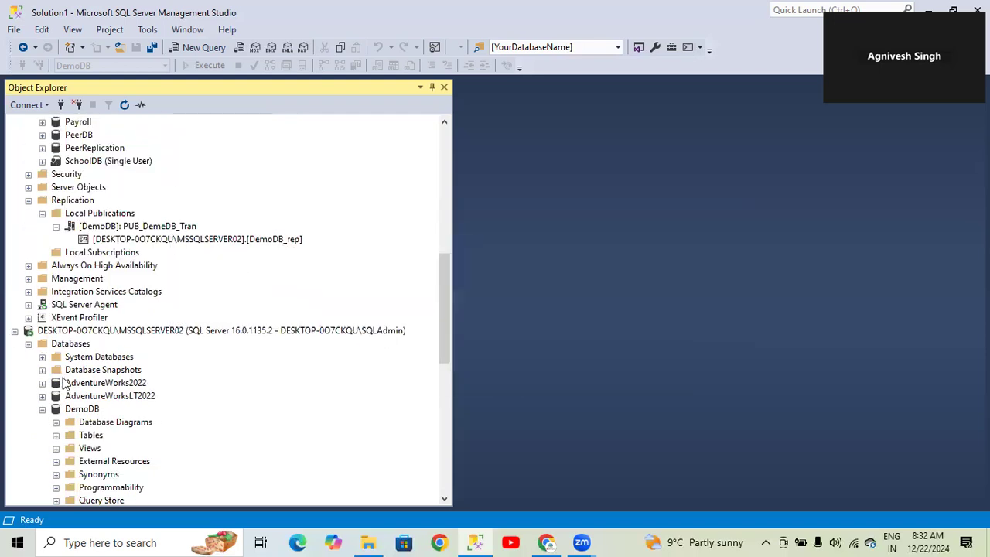
{"action": "scroll", "coordinate": [144, 403], "scroll_direction": "down", "scroll_amount": 5}
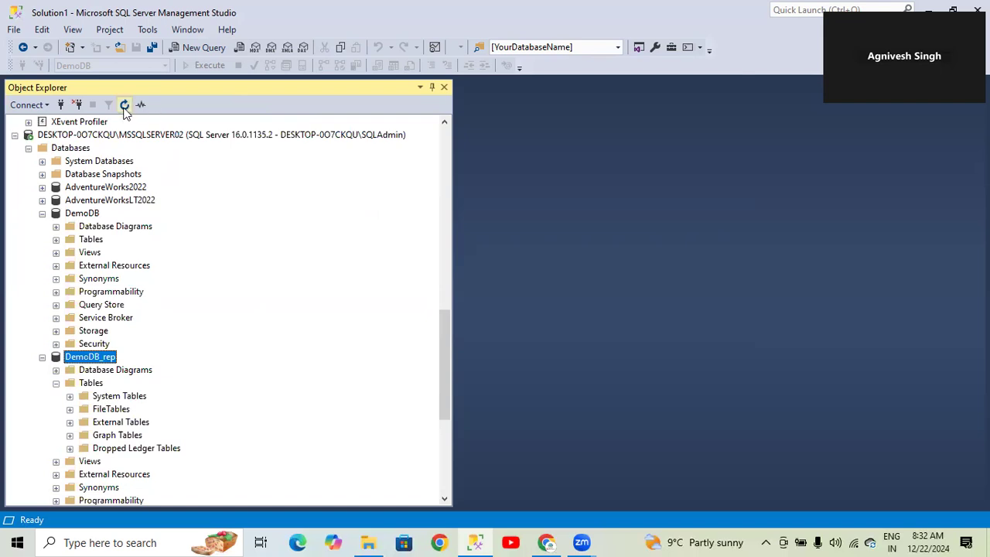
{"action": "left_click", "coordinate": [125, 106]}
{"action": "left_click", "coordinate": [56, 384]}
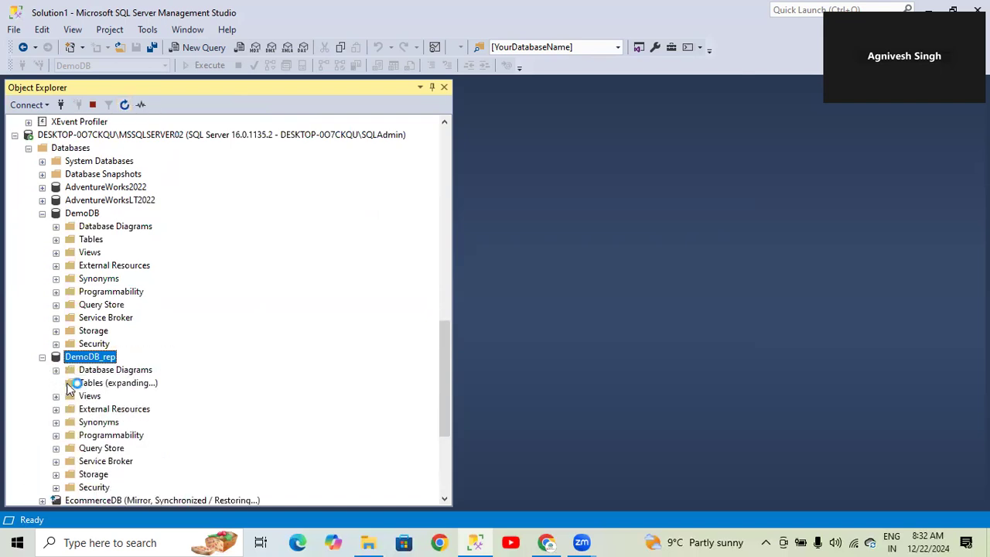
{"action": "scroll", "coordinate": [151, 369], "scroll_direction": "down", "scroll_amount": 3}
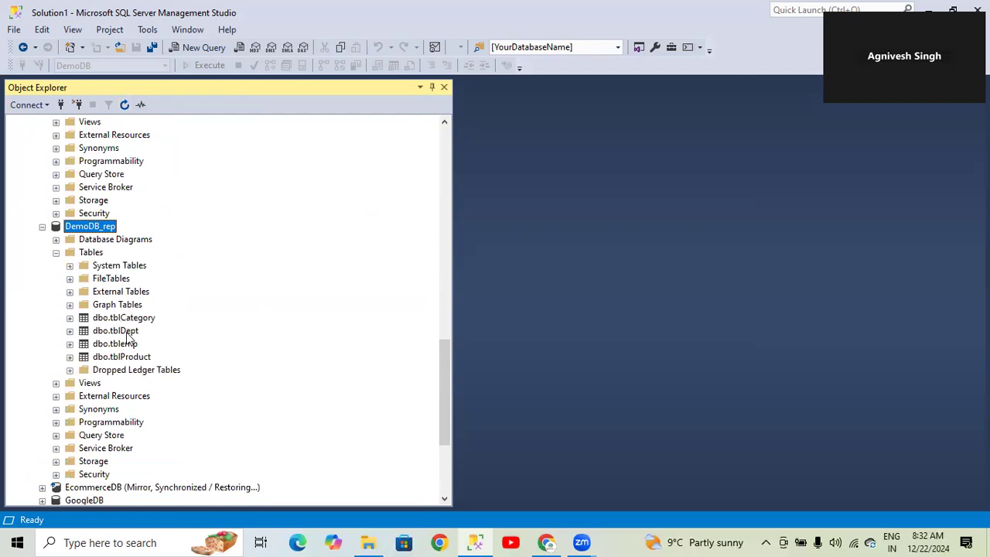
{"action": "left_click", "coordinate": [125, 106]}
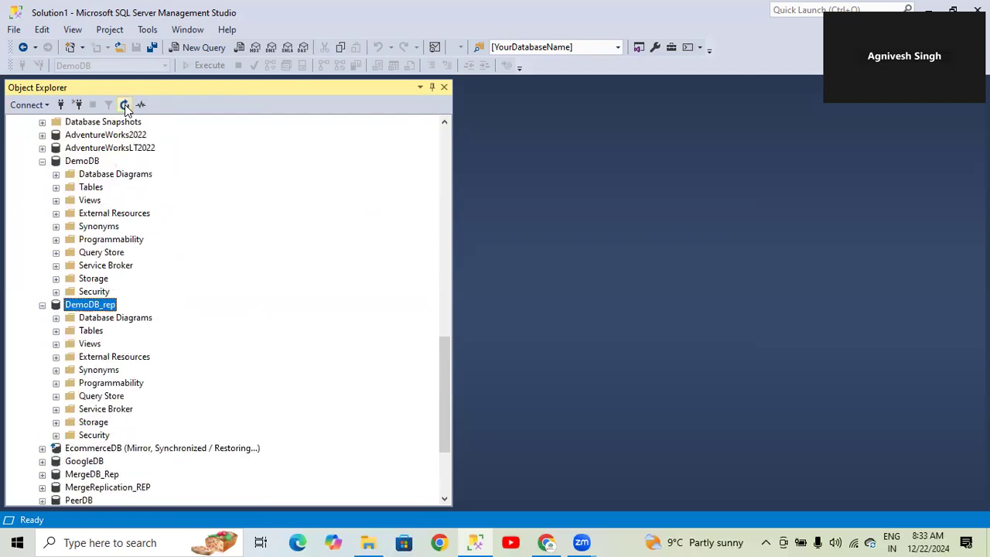
- Launch Replication Monitor from the PUB_DemeDB_Tran publication and show that publication's subscriptions under its publisher
{"action": "scroll", "coordinate": [154, 262], "scroll_direction": "up", "scroll_amount": 3}
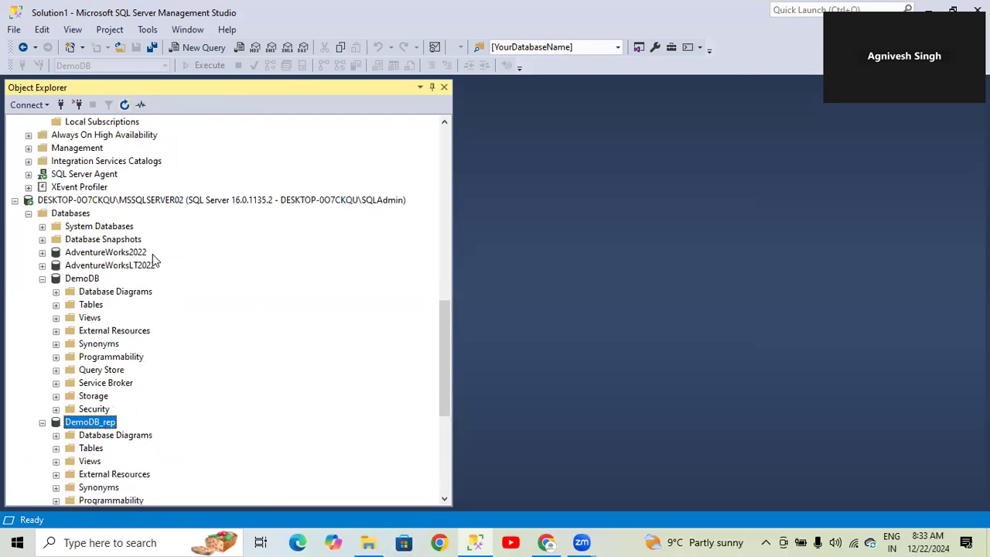
{"action": "scroll", "coordinate": [155, 262], "scroll_direction": "up", "scroll_amount": 3}
{"action": "right_click", "coordinate": [157, 214]}
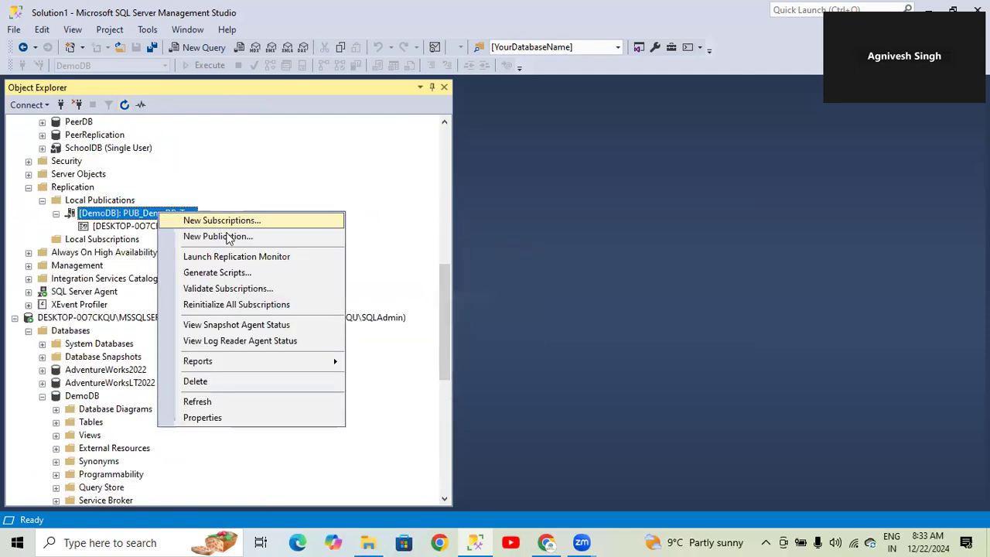
{"action": "left_click", "coordinate": [222, 256]}
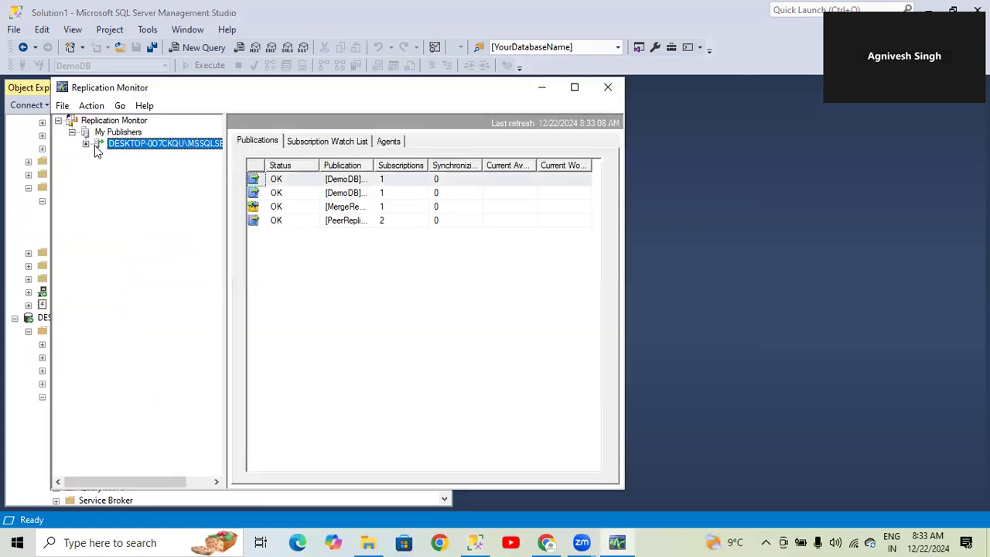
{"action": "left_click", "coordinate": [85, 144]}
{"action": "left_click", "coordinate": [152, 156]}
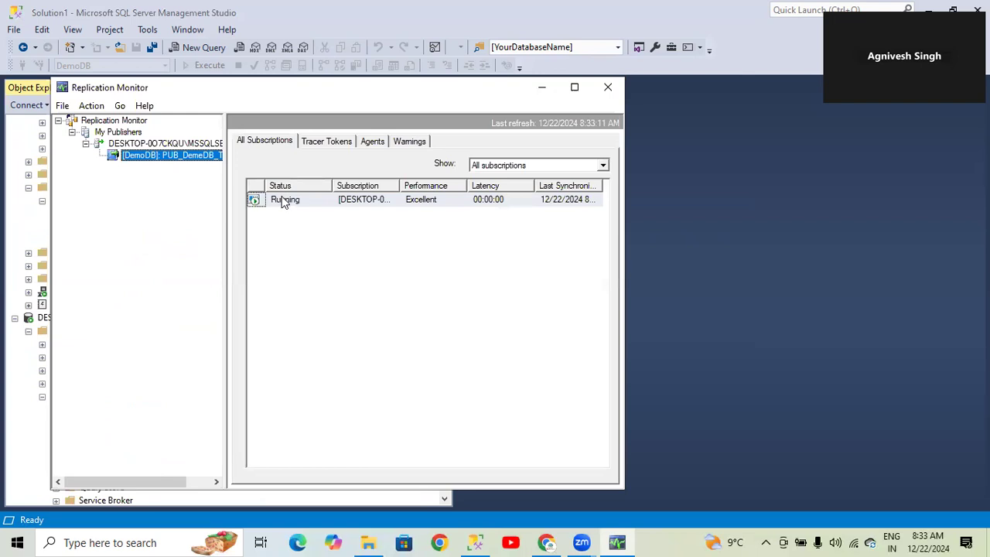
- Inspect the DemoDB_rep subscription's publisher-to-distributor history, distributor-to-subscriber history and undistributed commands, and close its details
{"action": "double_click", "coordinate": [284, 201]}
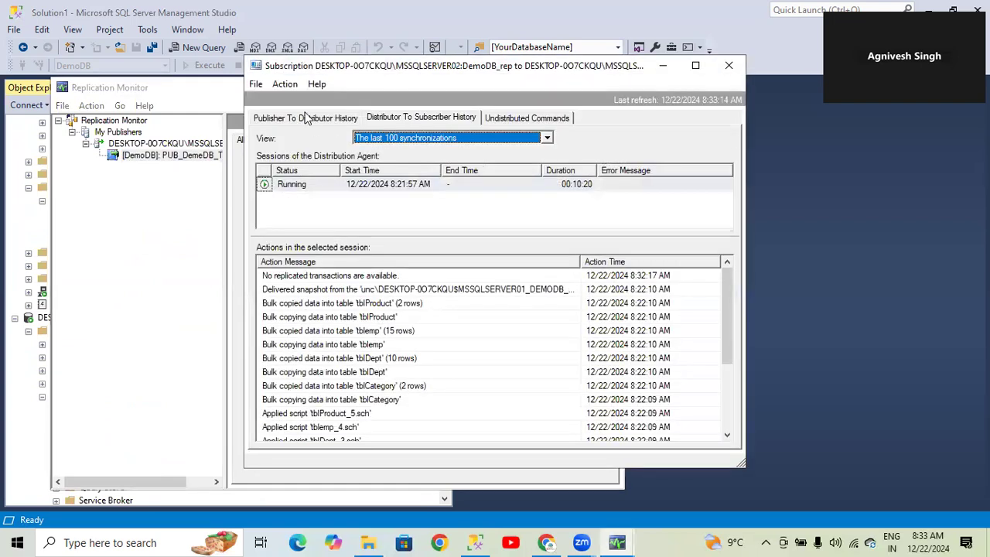
{"action": "left_click", "coordinate": [307, 117]}
{"action": "left_click", "coordinate": [410, 117]}
{"action": "left_click", "coordinate": [519, 117]}
{"action": "left_click_drag", "start_coordinate": [291, 166], "coordinate": [243, 164]}
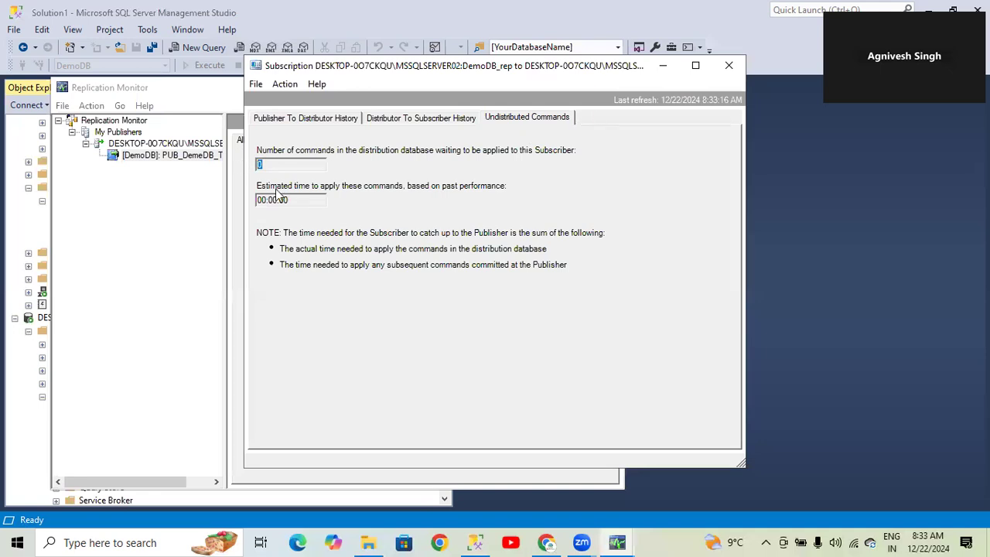
{"action": "left_click", "coordinate": [729, 65]}
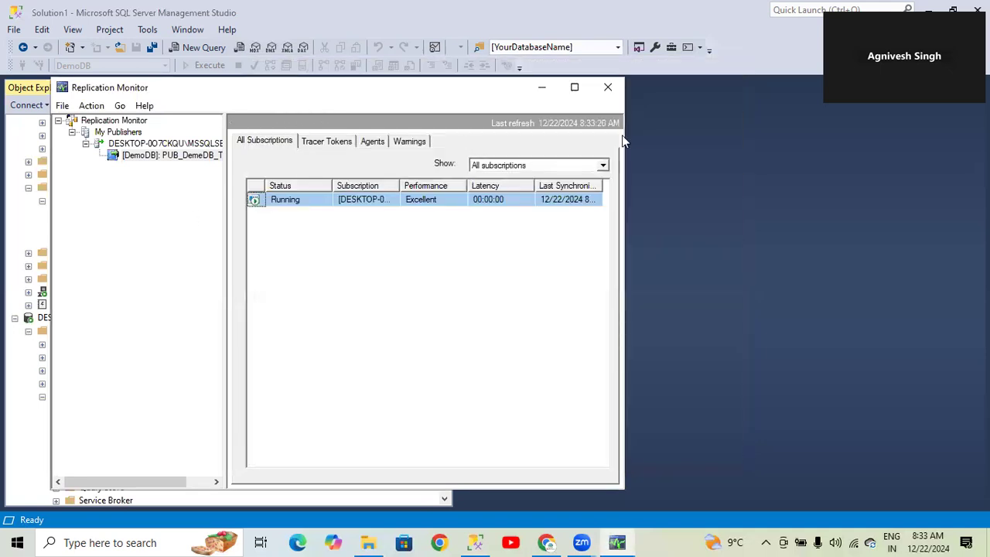
- Close Replication Monitor and check the Snapshot Agent status of the PUB_DemeDB_Tran publication
{"action": "left_click", "coordinate": [610, 87]}
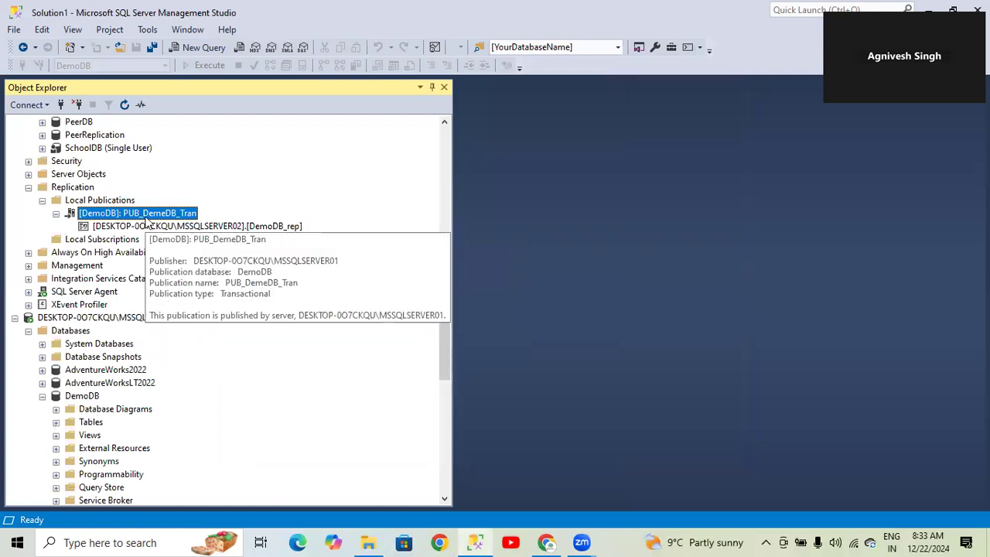
{"action": "right_click", "coordinate": [145, 217]}
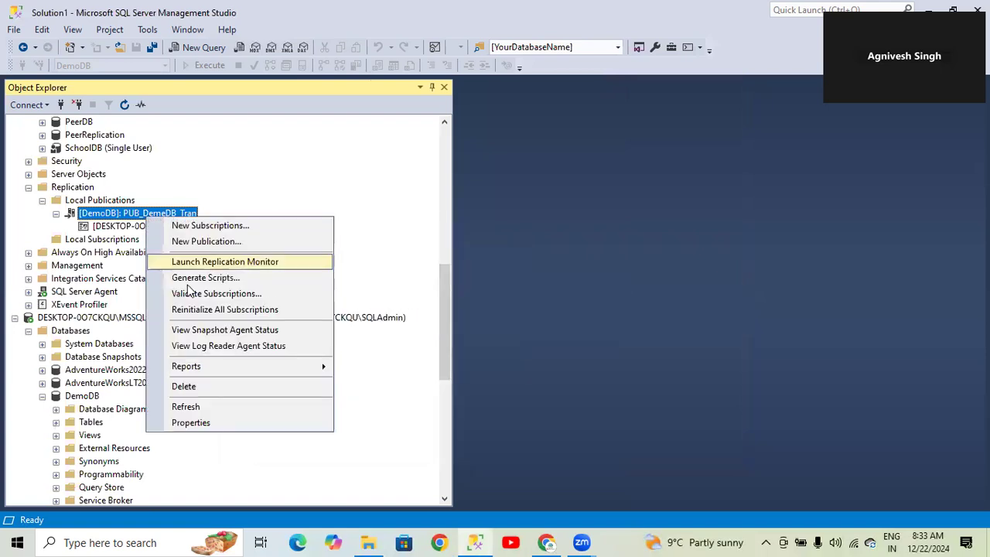
{"action": "left_click", "coordinate": [276, 148]}
{"action": "right_click", "coordinate": [140, 214]}
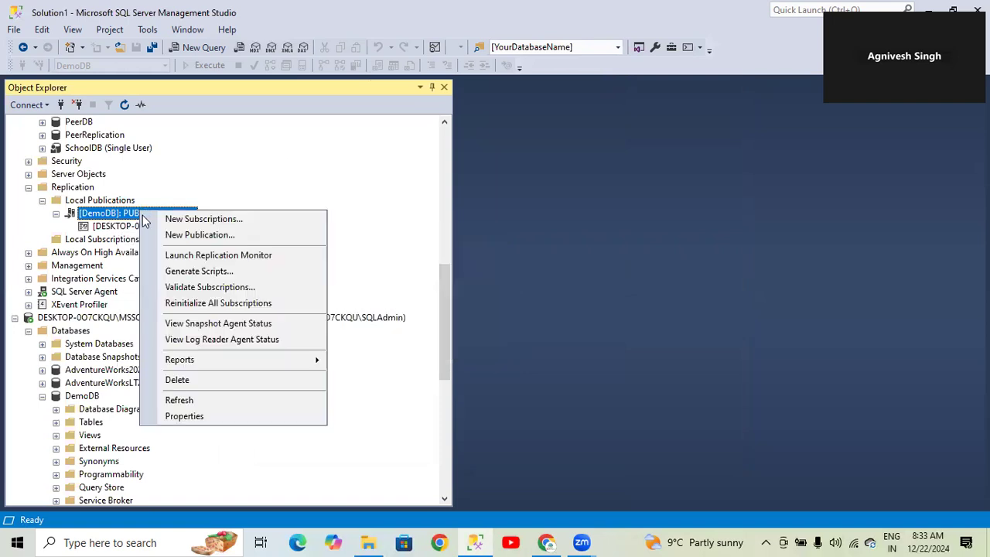
{"action": "left_click", "coordinate": [220, 325]}
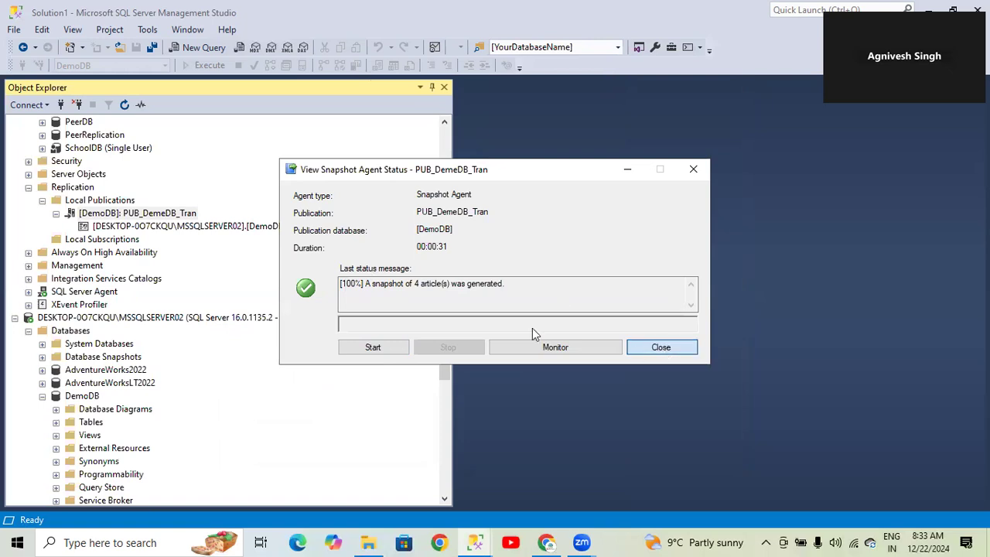
{"action": "left_click", "coordinate": [662, 348]}
- Add the Getemployee stored procedure to the articles of the PUB_DemeDB_Tran publication and save its properties
{"action": "right_click", "coordinate": [133, 217]}
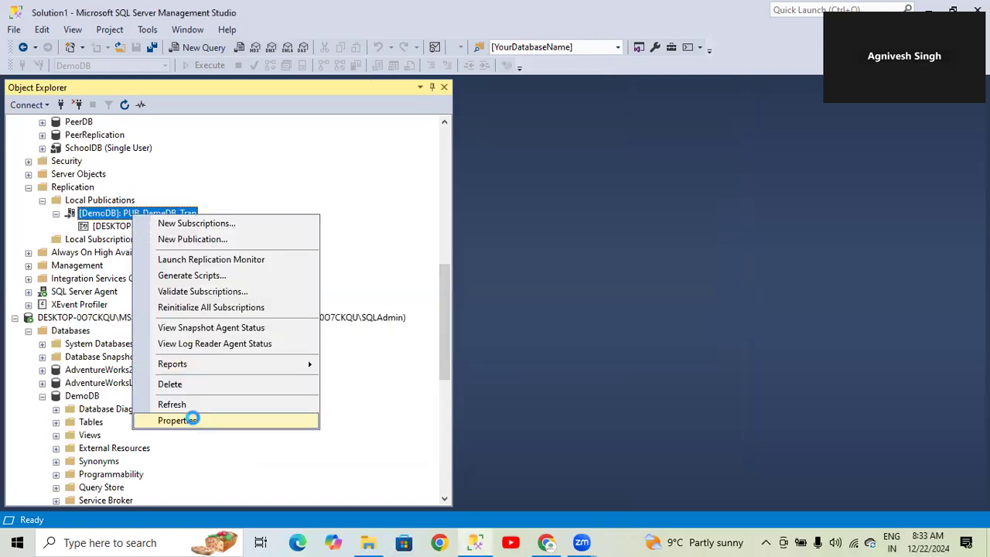
{"action": "left_click", "coordinate": [194, 418]}
{"action": "left_click", "coordinate": [269, 75]}
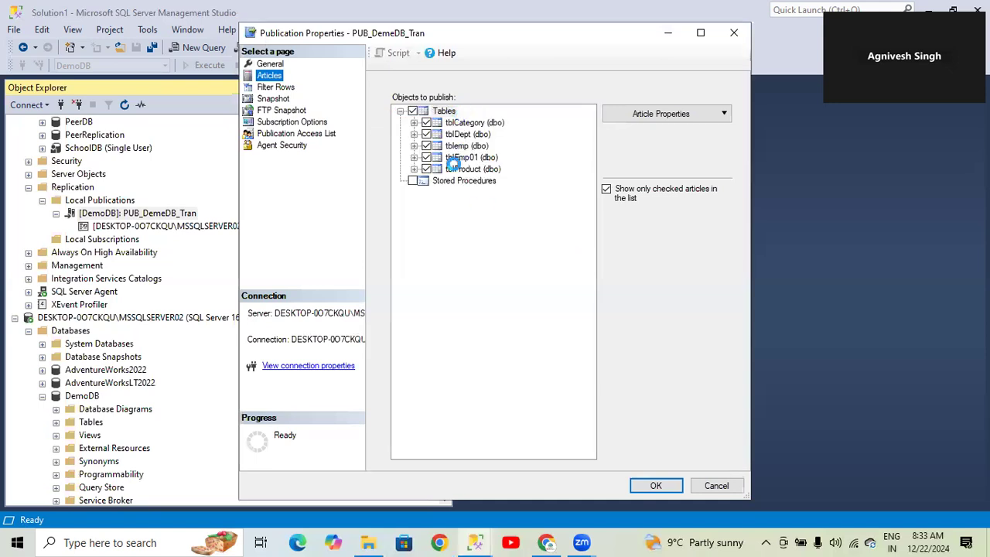
{"action": "left_click", "coordinate": [413, 180]}
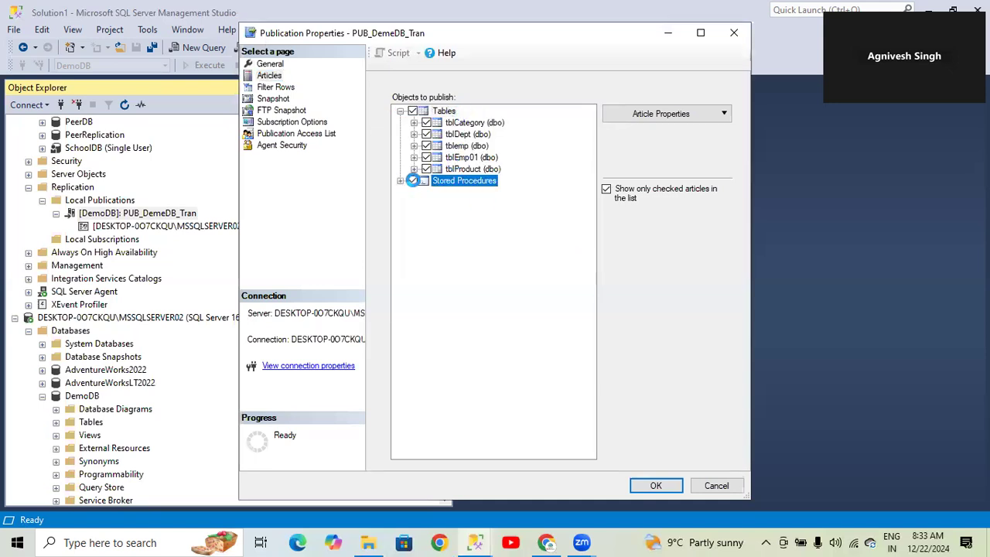
{"action": "left_click", "coordinate": [401, 180]}
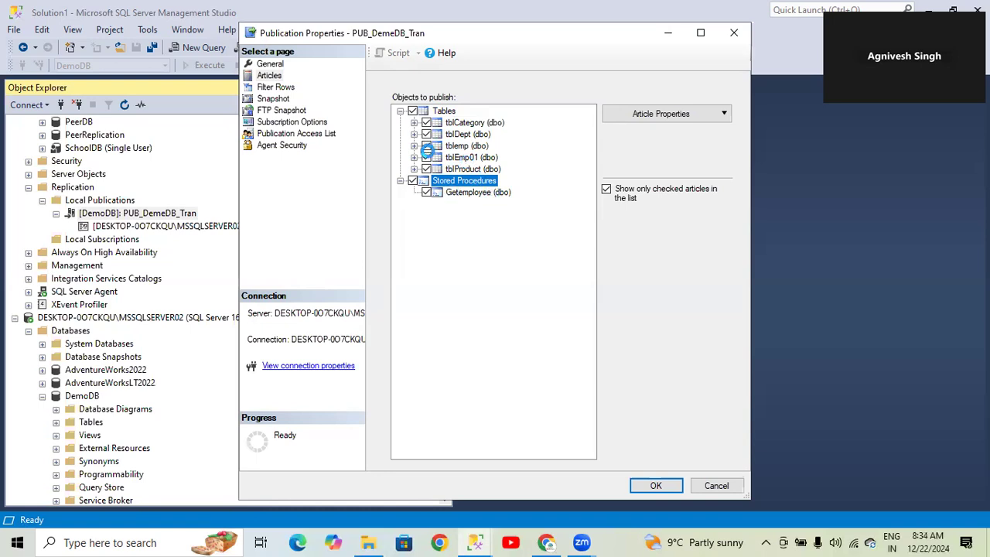
{"action": "left_click", "coordinate": [655, 482]}
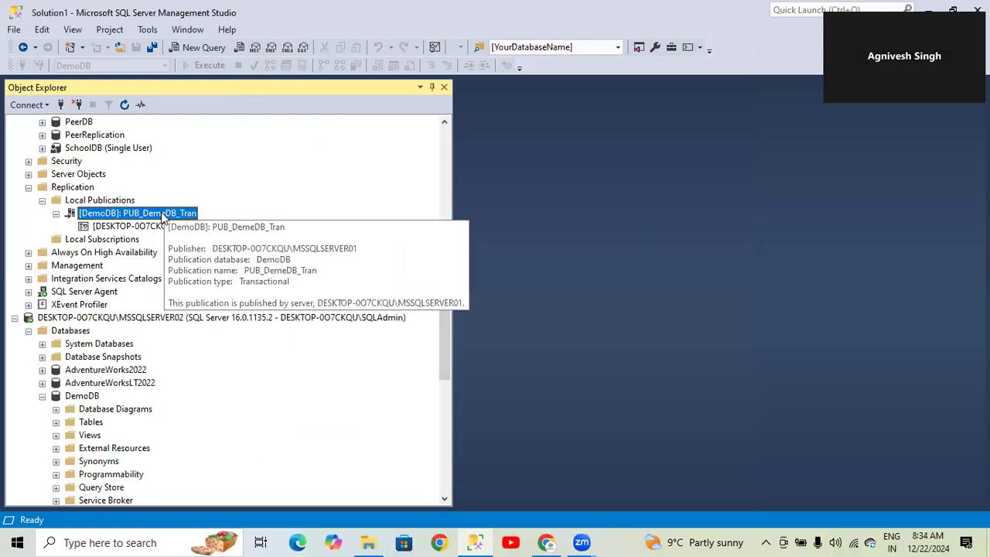
- Run the Snapshot Agent for PUB_DemeDB_Tran to generate a new snapshot, and close its status once finished
{"action": "right_click", "coordinate": [162, 217]}
{"action": "left_click", "coordinate": [234, 327]}
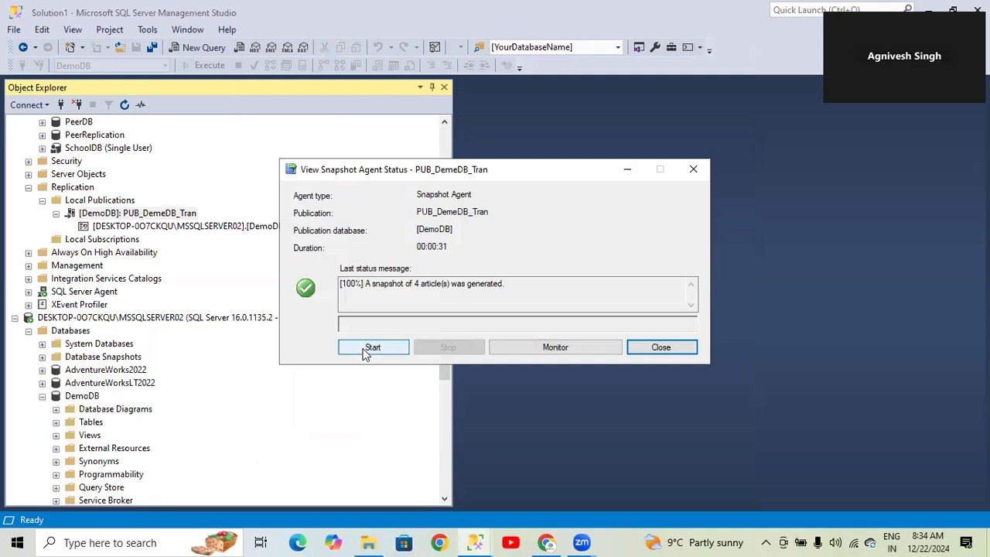
{"action": "left_click", "coordinate": [367, 353]}
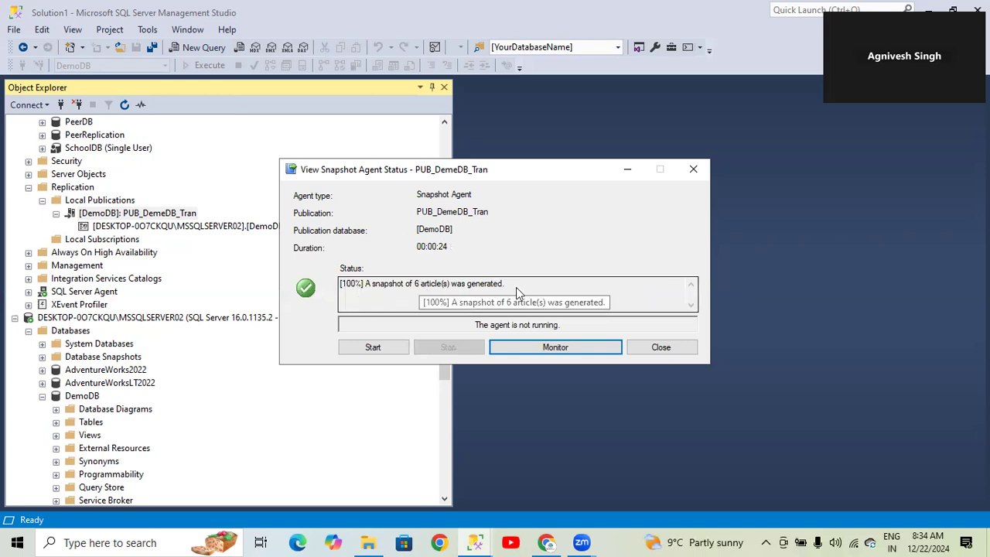
{"action": "left_click", "coordinate": [659, 348]}
- Collapse DemoDB on MSSQLSERVER02, refresh DemoDB_rep and check its tables for tblEmp01
{"action": "scroll", "coordinate": [156, 398], "scroll_direction": "down", "scroll_amount": 1}
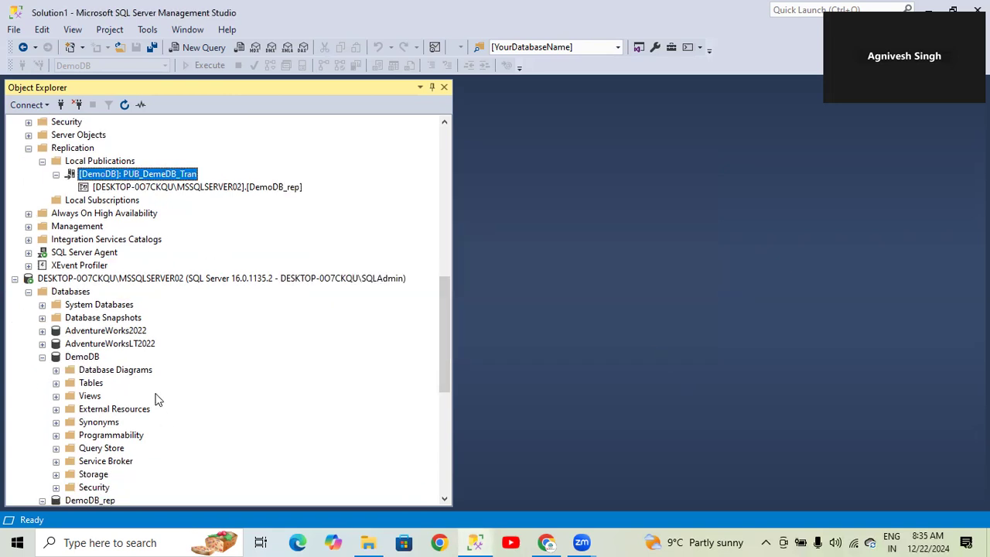
{"action": "scroll", "coordinate": [155, 399], "scroll_direction": "down", "scroll_amount": 5}
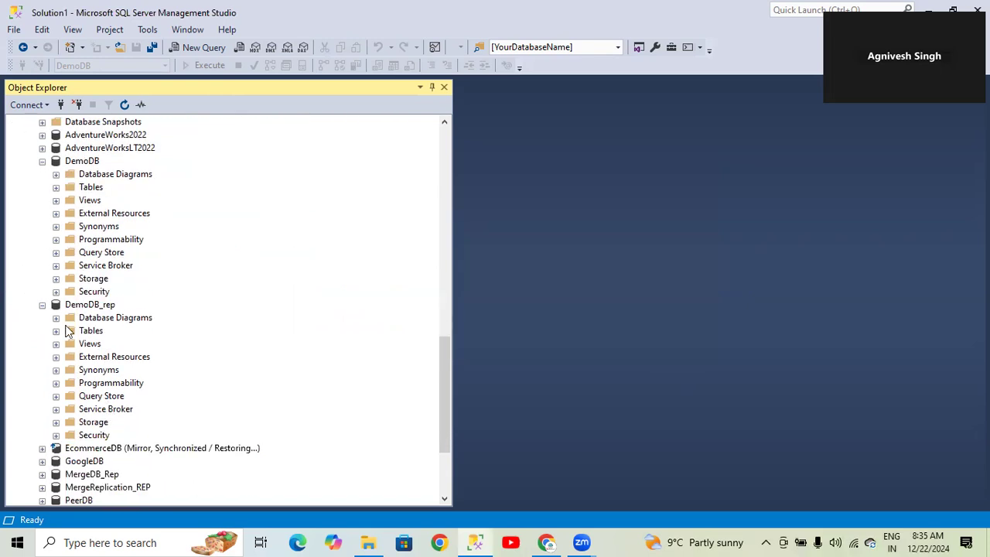
{"action": "left_click", "coordinate": [41, 161]}
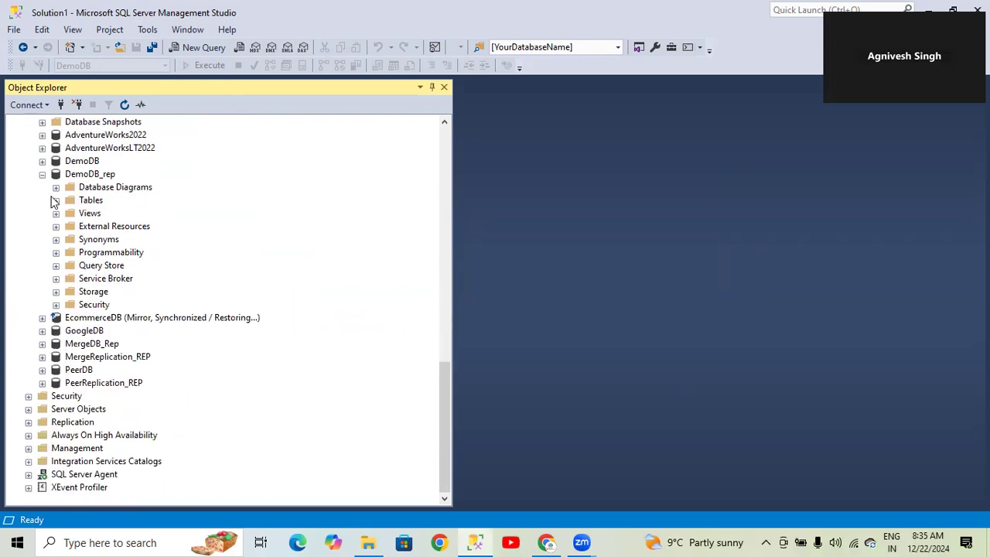
{"action": "left_click", "coordinate": [55, 200]}
{"action": "left_click", "coordinate": [89, 174]}
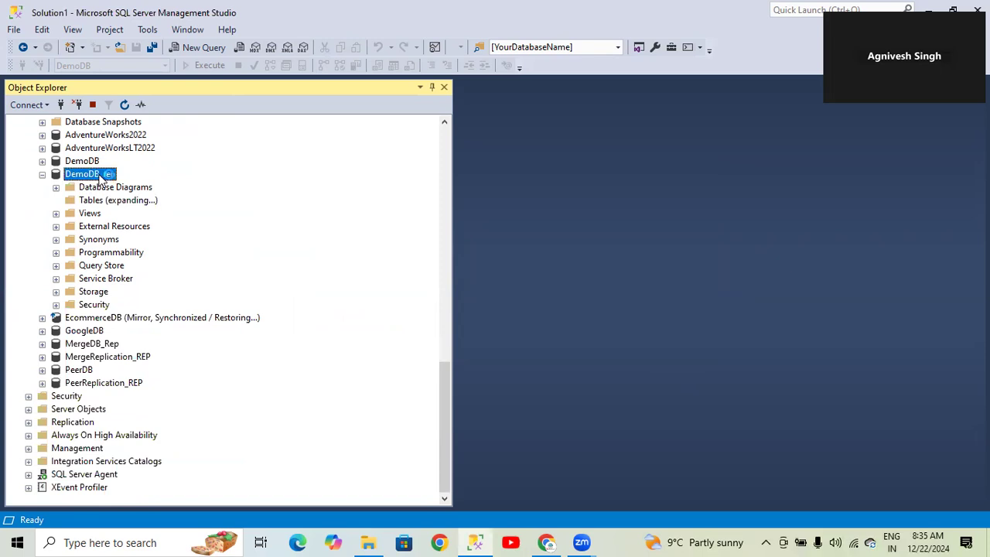
{"action": "left_click", "coordinate": [124, 105]}
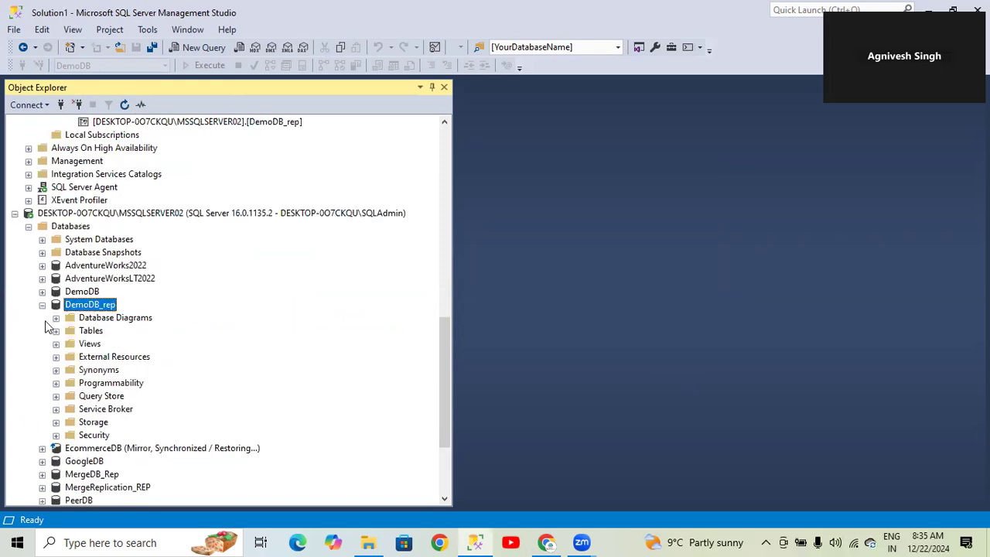
{"action": "left_click", "coordinate": [56, 331]}
{"action": "scroll", "coordinate": [185, 298], "scroll_direction": "down", "scroll_amount": 2}
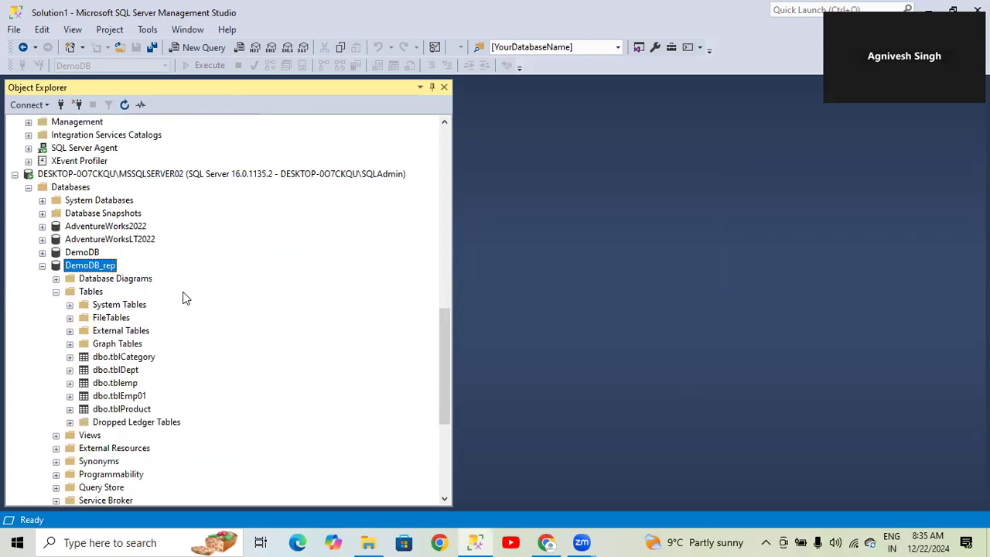
{"action": "left_click", "coordinate": [120, 358]}
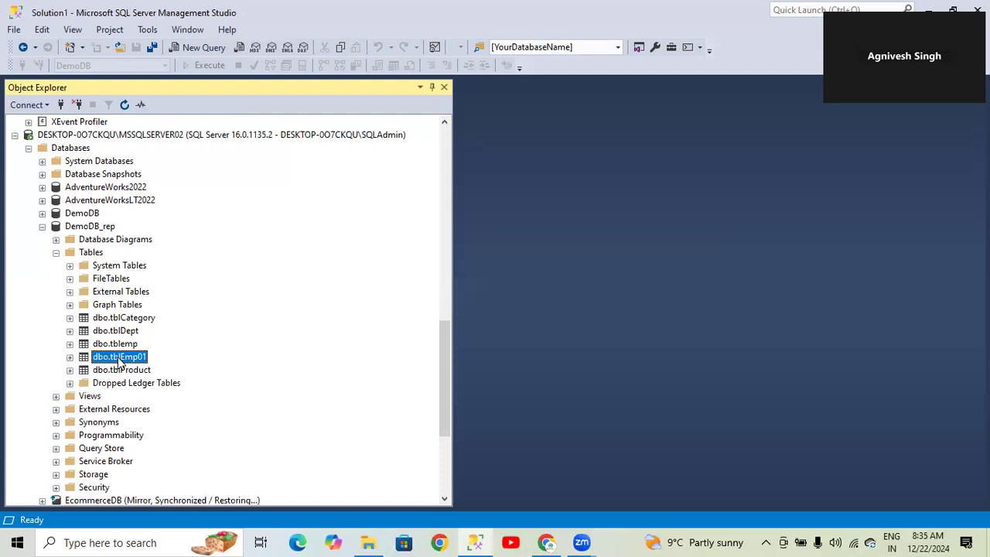
- Expand the stored procedures of DemoDB_rep on MSSQLSERVER02 and locate dbo.Getemployee
{"action": "scroll", "coordinate": [118, 358], "scroll_direction": "down", "scroll_amount": 1}
{"action": "scroll", "coordinate": [75, 370], "scroll_direction": "down", "scroll_amount": 1}
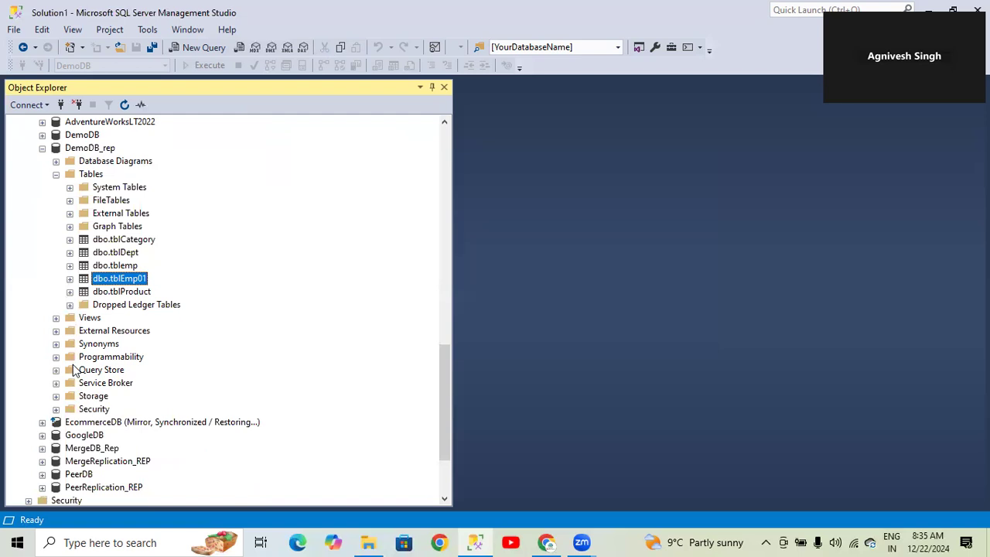
{"action": "left_click", "coordinate": [56, 357]}
{"action": "left_click", "coordinate": [69, 370]}
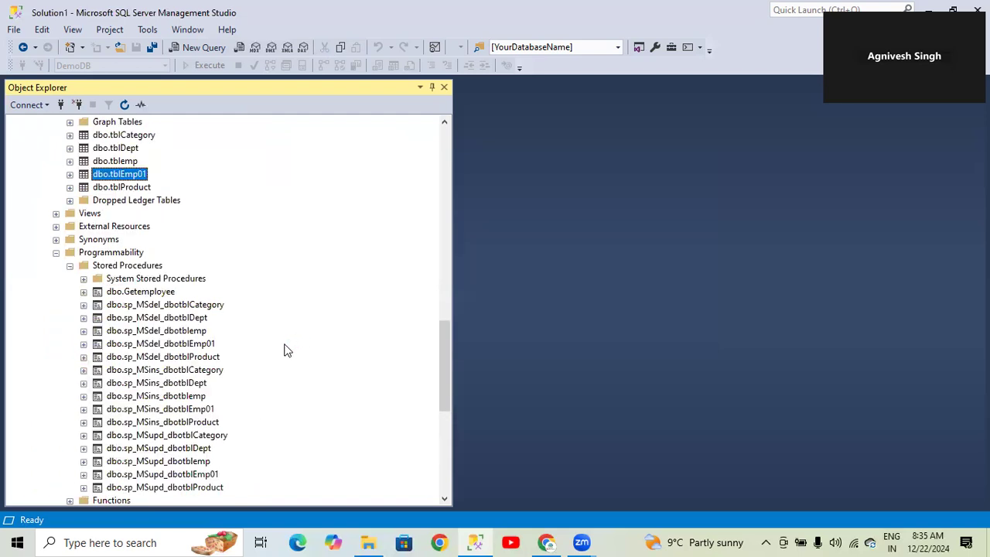
{"action": "left_click", "coordinate": [151, 294]}
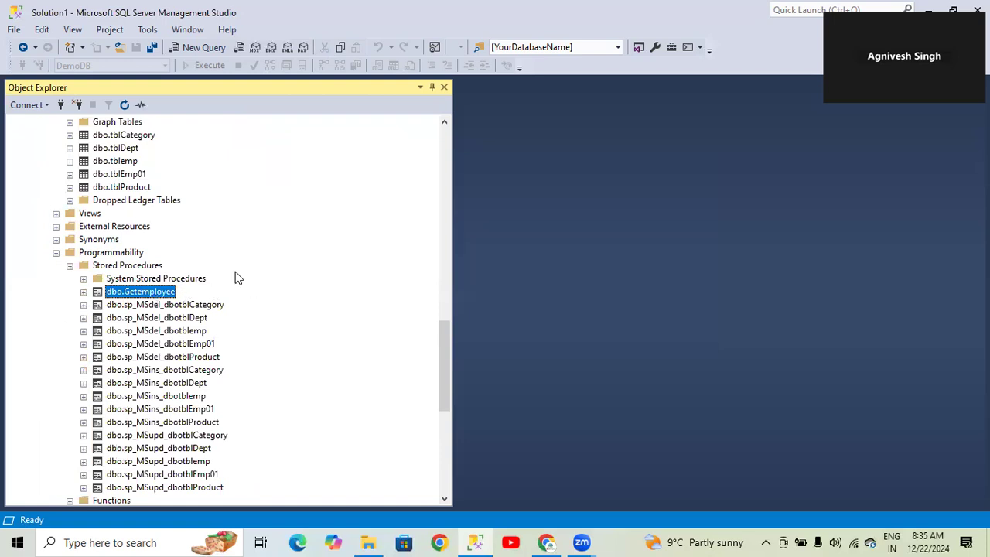
- Open a new query on DemoDB on MSSQLSERVER01 and run "select * from [dbo].[tblEmp01]"
{"action": "scroll", "coordinate": [235, 272], "scroll_direction": "up", "scroll_amount": 3}
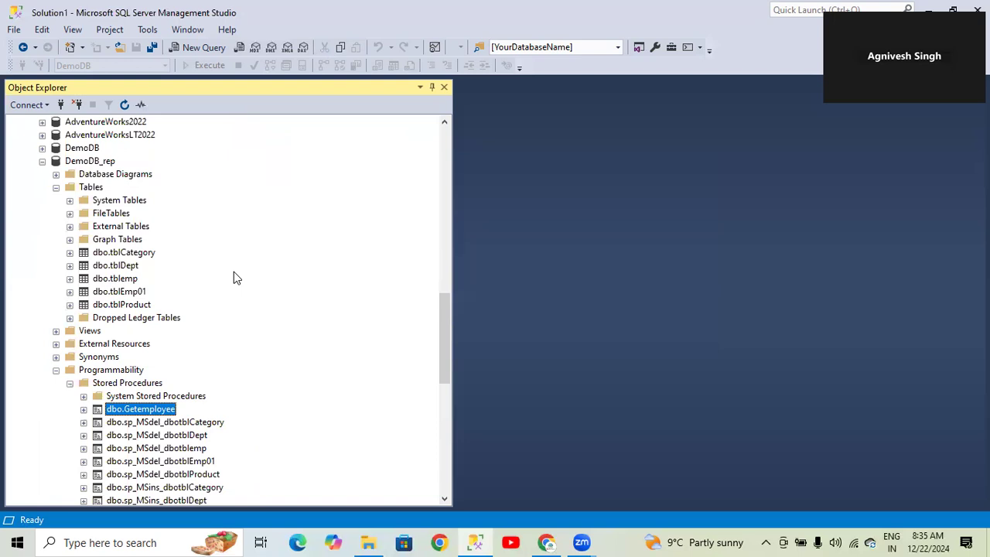
{"action": "scroll", "coordinate": [236, 277], "scroll_direction": "up", "scroll_amount": 2}
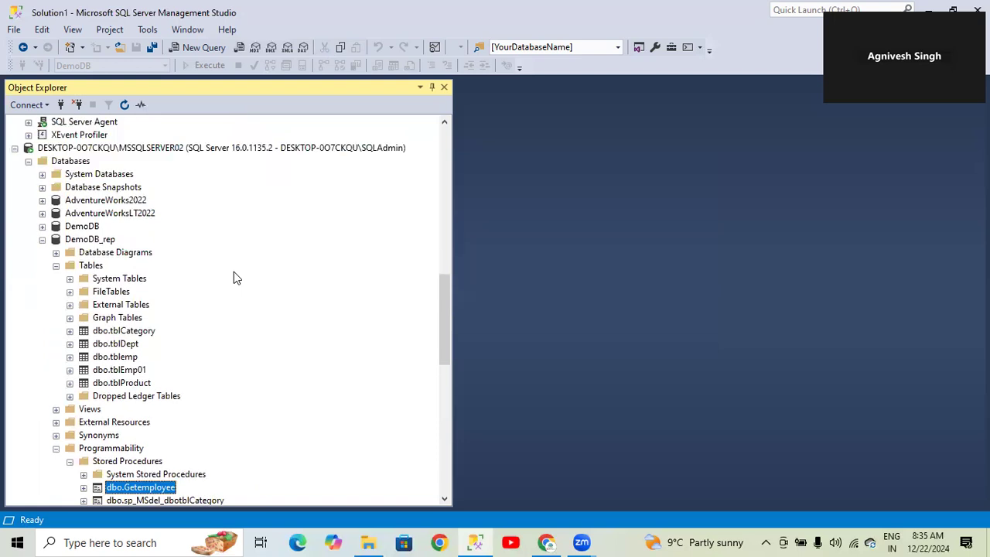
{"action": "scroll", "coordinate": [234, 276], "scroll_direction": "up", "scroll_amount": 5}
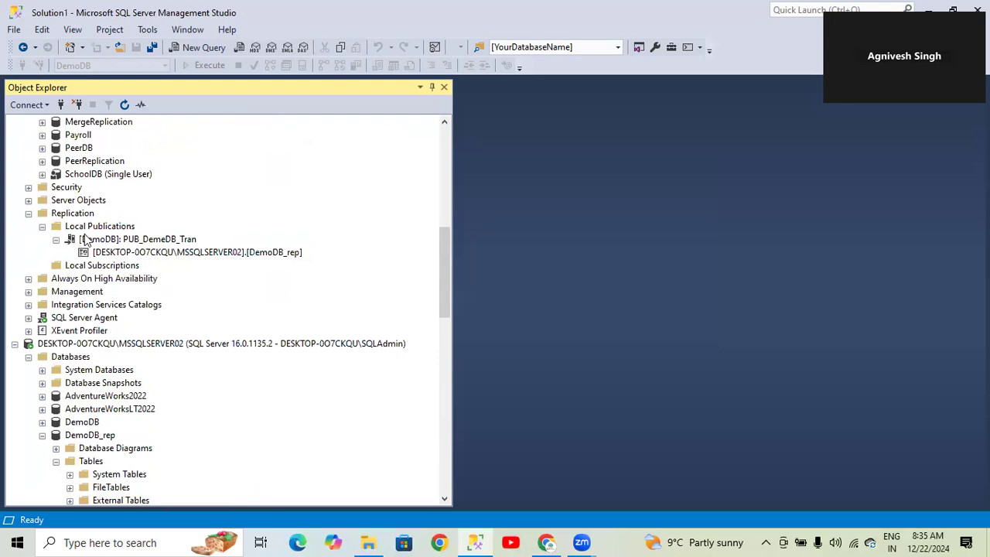
{"action": "scroll", "coordinate": [87, 239], "scroll_direction": "up", "scroll_amount": 2}
{"action": "scroll", "coordinate": [78, 267], "scroll_direction": "up", "scroll_amount": 3}
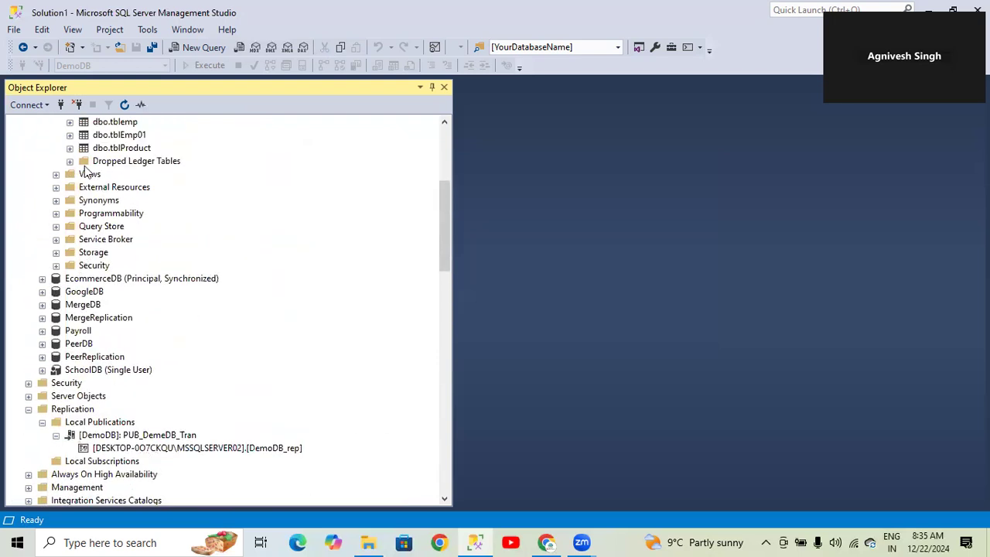
{"action": "scroll", "coordinate": [87, 172], "scroll_direction": "up", "scroll_amount": 2}
{"action": "right_click", "coordinate": [127, 213]}
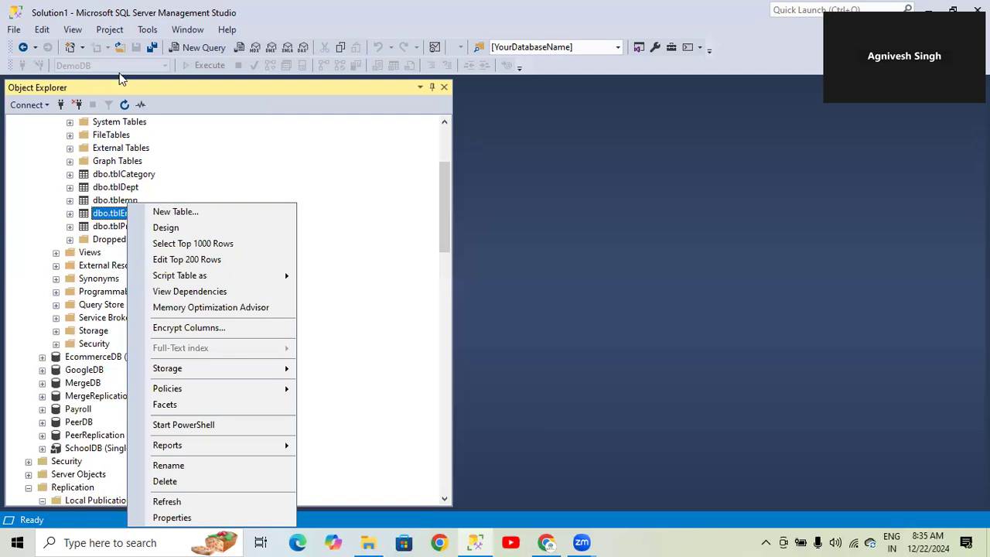
{"action": "left_click", "coordinate": [203, 47]}
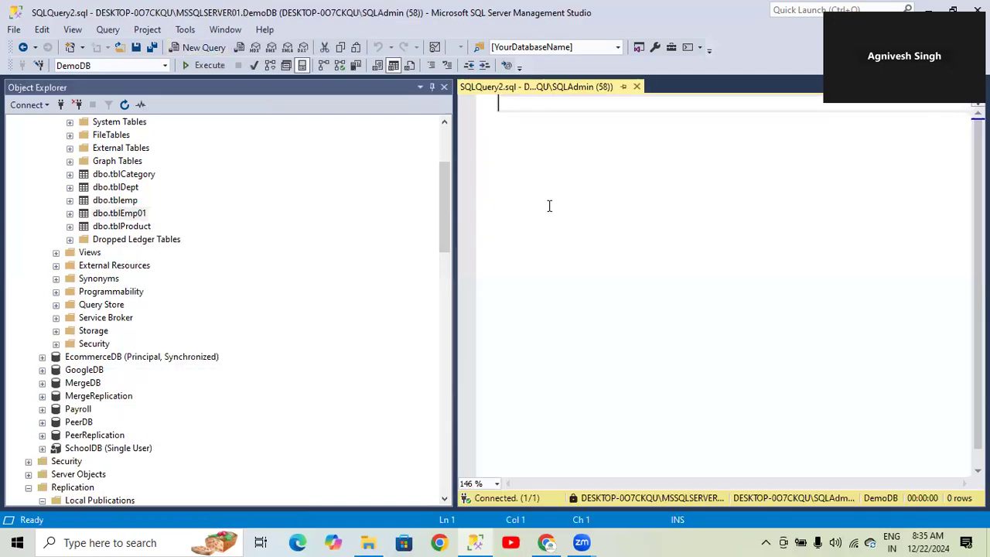
{"action": "type", "text": "select"}
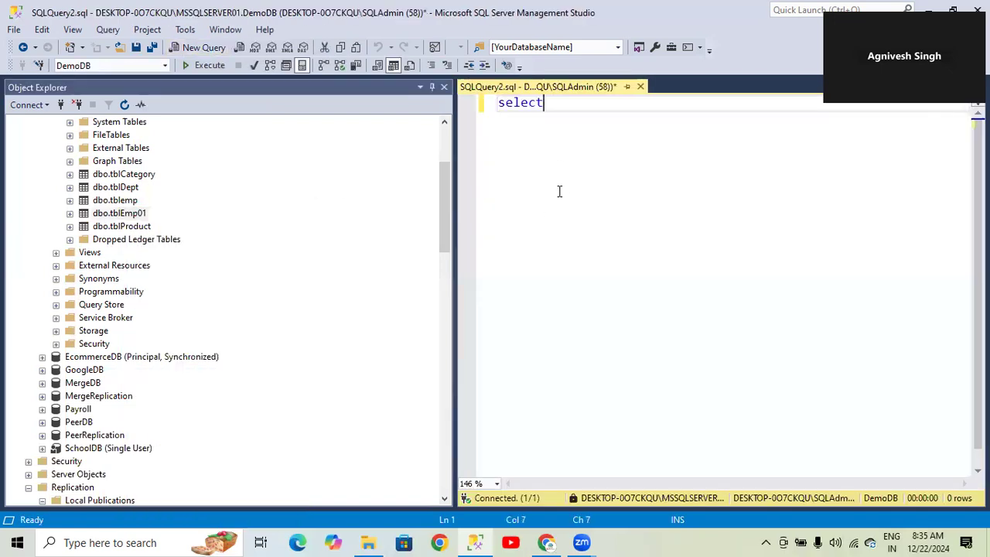
{"action": "type", "text": " * from"}
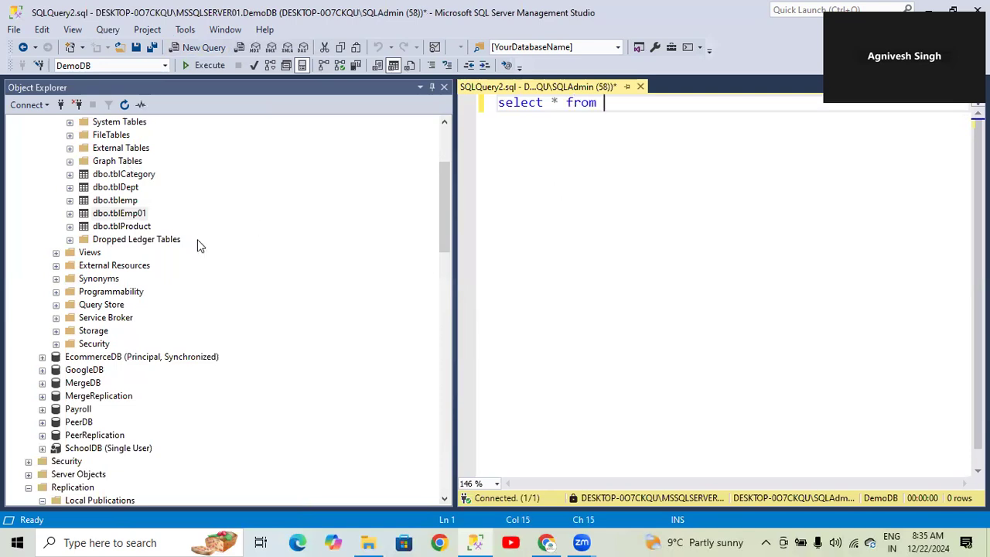
{"action": "left_click_drag", "start_coordinate": [137, 214], "coordinate": [655, 104]}
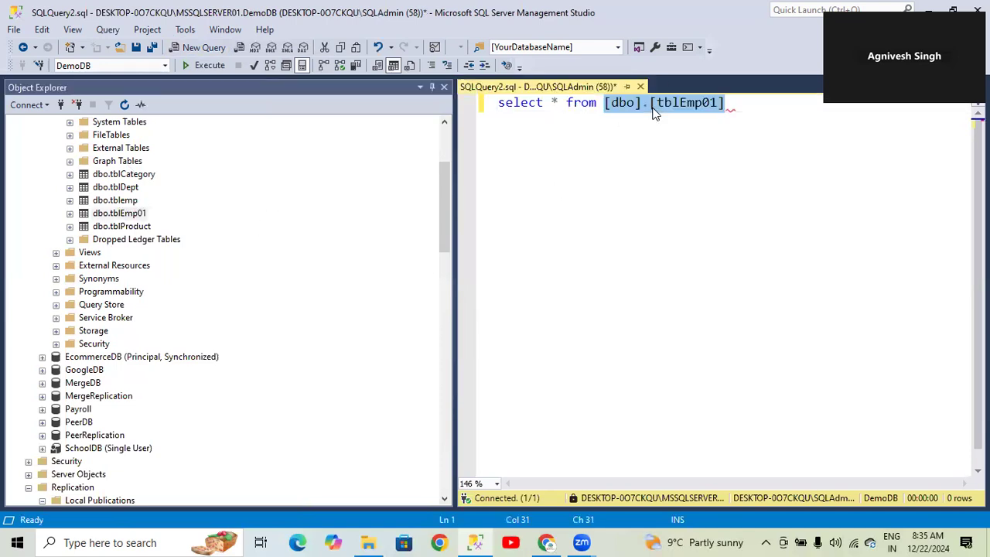
{"action": "left_click", "coordinate": [634, 165]}
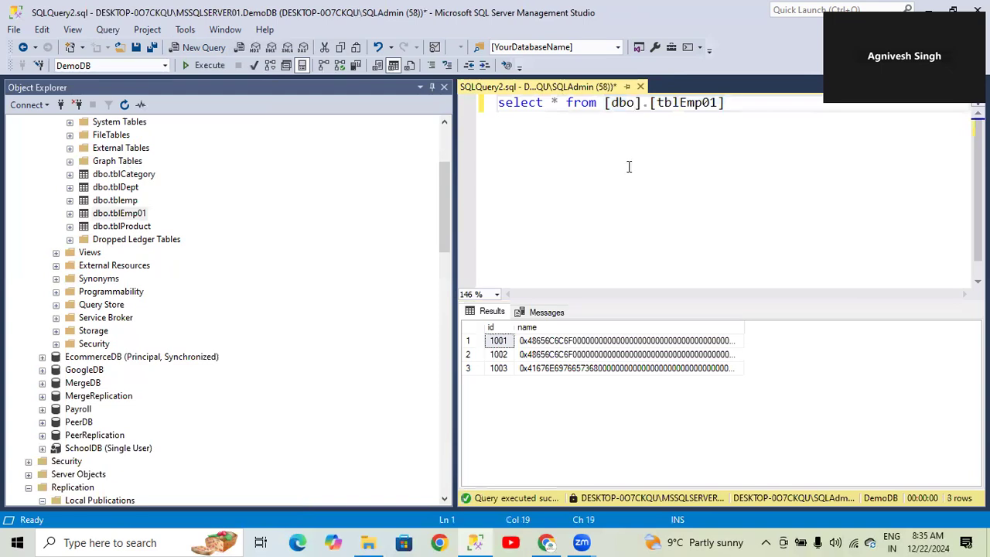
- Run a copy of the tblEmp01 query against DemoDB_rep on MSSQLSERVER02 and return to the DemoDB query to compare rows
{"action": "key", "text": "ctrl+a"}
{"action": "key", "text": "ctrl+c"}
{"action": "scroll", "coordinate": [198, 324], "scroll_direction": "down", "scroll_amount": 10}
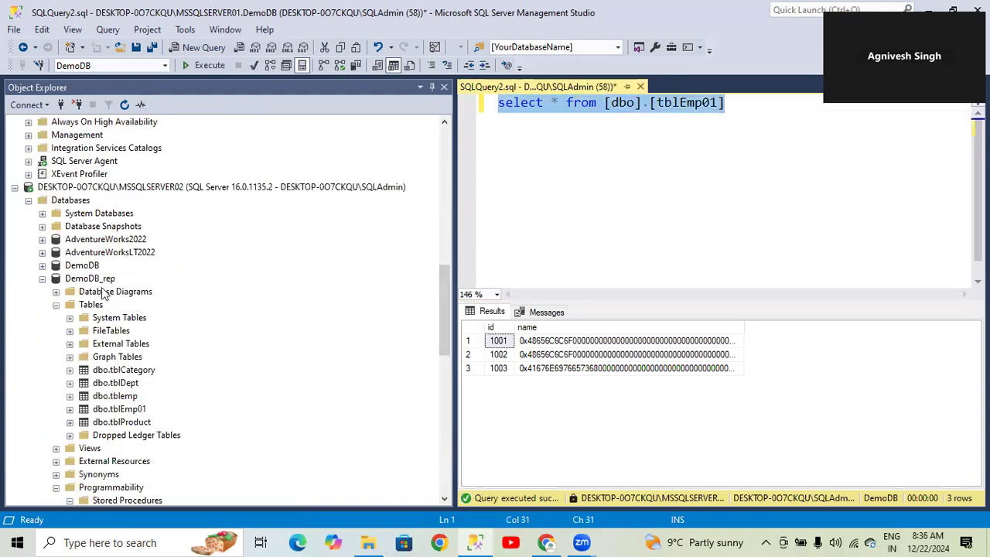
{"action": "left_click", "coordinate": [90, 278]}
{"action": "left_click", "coordinate": [201, 49]}
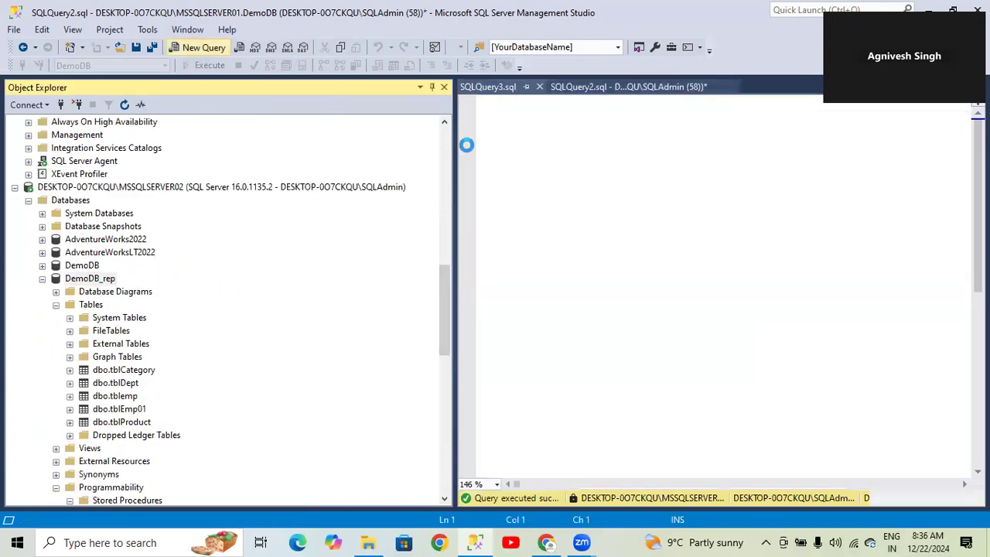
{"action": "key", "text": "ctrl+v"}
{"action": "key", "text": "F5"}
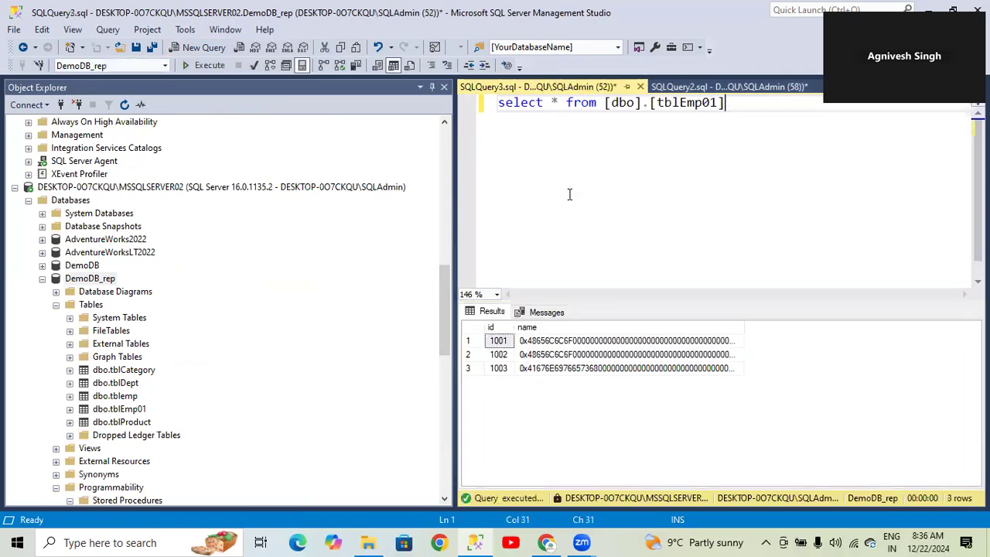
{"action": "left_click", "coordinate": [705, 86]}
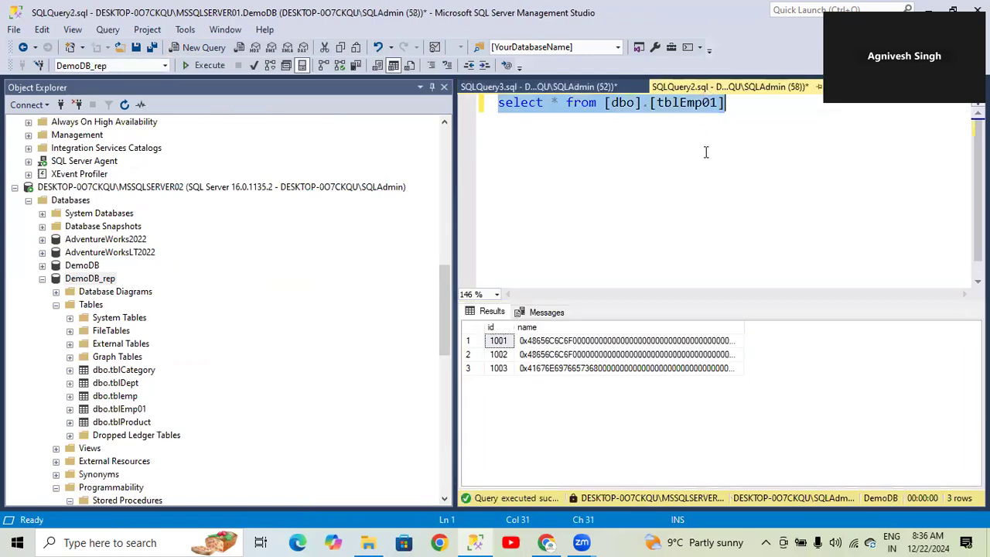
- Add "insert into [dbo].[tblEmp01] values(1005,'Xyz')" below the select statement in the DemoDB query
{"action": "left_click", "coordinate": [751, 103]}
{"action": "key", "text": "Return"}
{"action": "key", "text": "Return"}
{"action": "type", "text": "crea"}
{"action": "key", "text": "BackSpace"}
{"action": "key", "text": "BackSpace"}
{"action": "key", "text": "BackSpace"}
{"action": "key", "text": "BackSpace"}
{"action": "type", "text": "a"}
{"action": "key", "text": "BackSpace"}
{"action": "key", "text": "BackSpace"}
{"action": "type", "text": "insert into"}
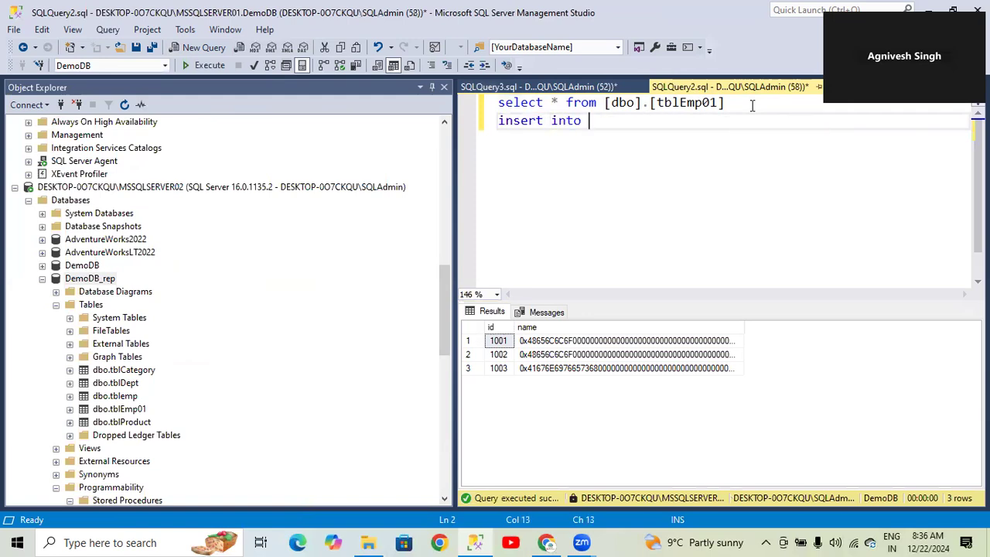
{"action": "left_click_drag", "start_coordinate": [597, 103], "coordinate": [740, 107]}
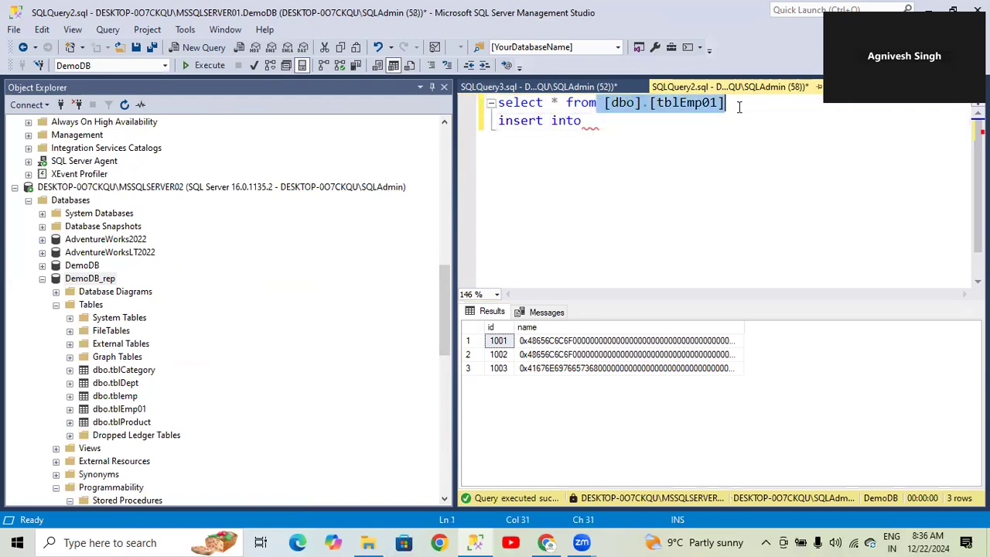
{"action": "key", "text": "ctrl+c"}
{"action": "left_click", "coordinate": [645, 144]}
{"action": "key", "text": "ctrl+v"}
{"action": "type", "text": "values(1005,"}
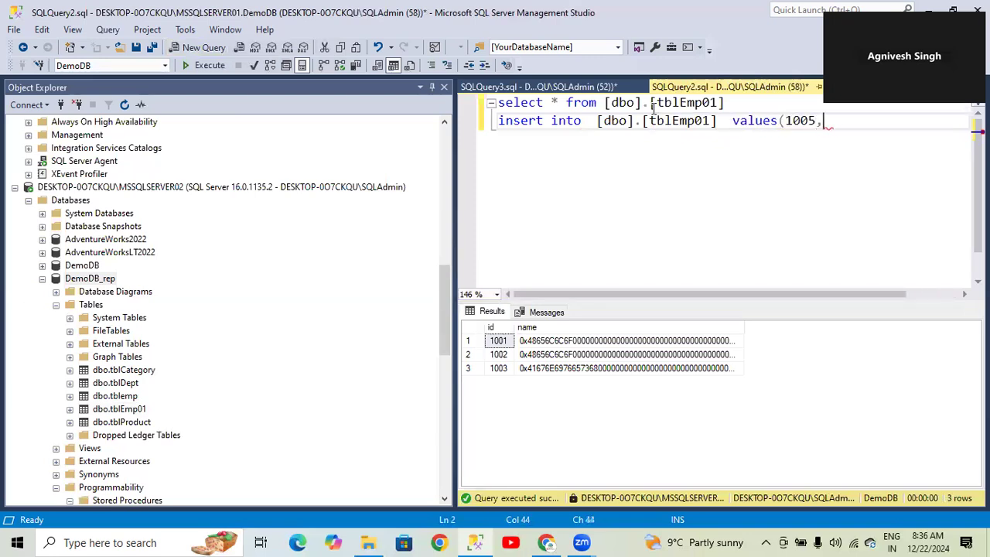
{"action": "type", "text": "'Xyz')"}
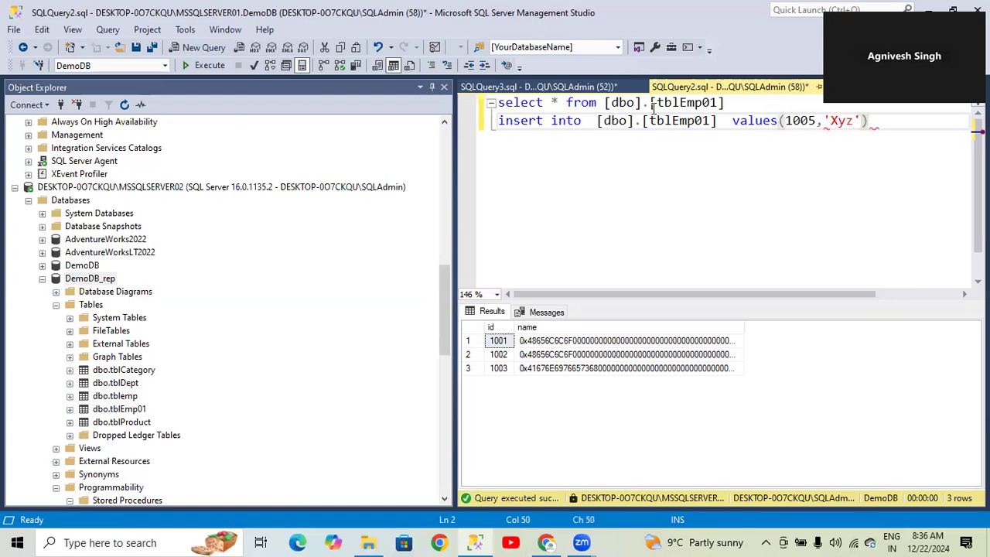
- Wrap the 'Xyz' value of the insert statement in a cast to binary and balance the closing parentheses
{"action": "key", "text": "Left"}
{"action": "key", "text": "Left"}
{"action": "key", "text": "Left"}
{"action": "key", "text": "Left"}
{"action": "key", "text": "Left"}
{"action": "key", "text": "Left"}
{"action": "type", "text": "cast"}
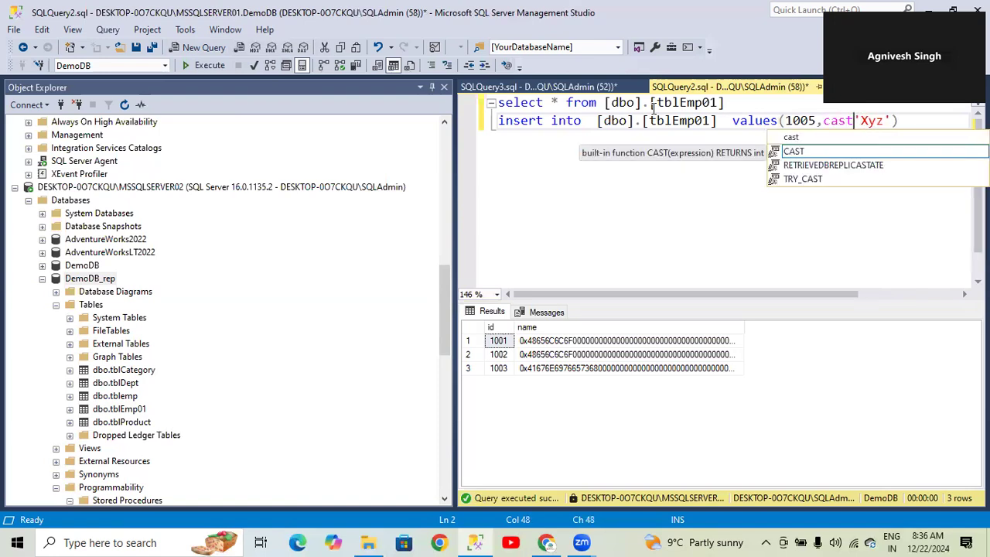
{"action": "type", "text": "("}
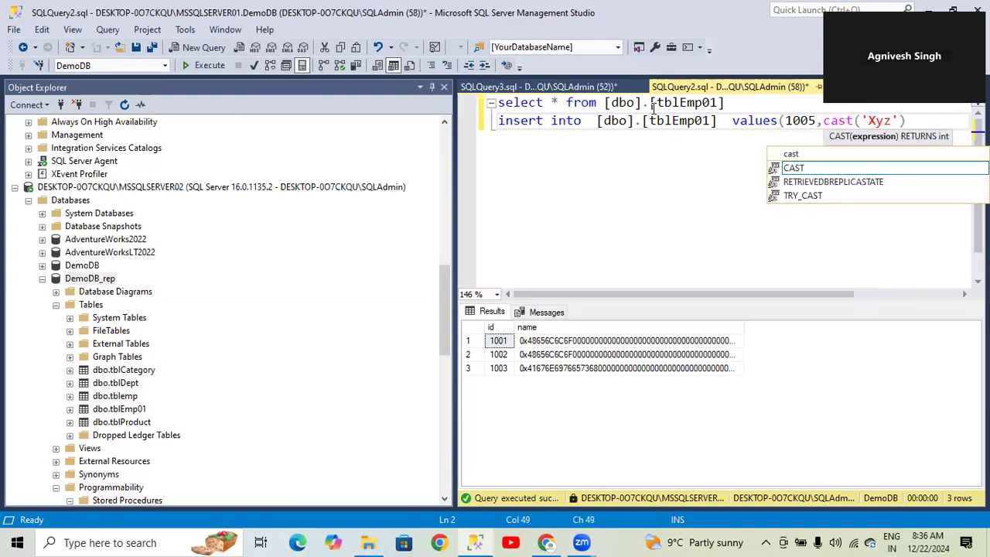
{"action": "left_click", "coordinate": [899, 121]}
{"action": "type", "text": "as "}
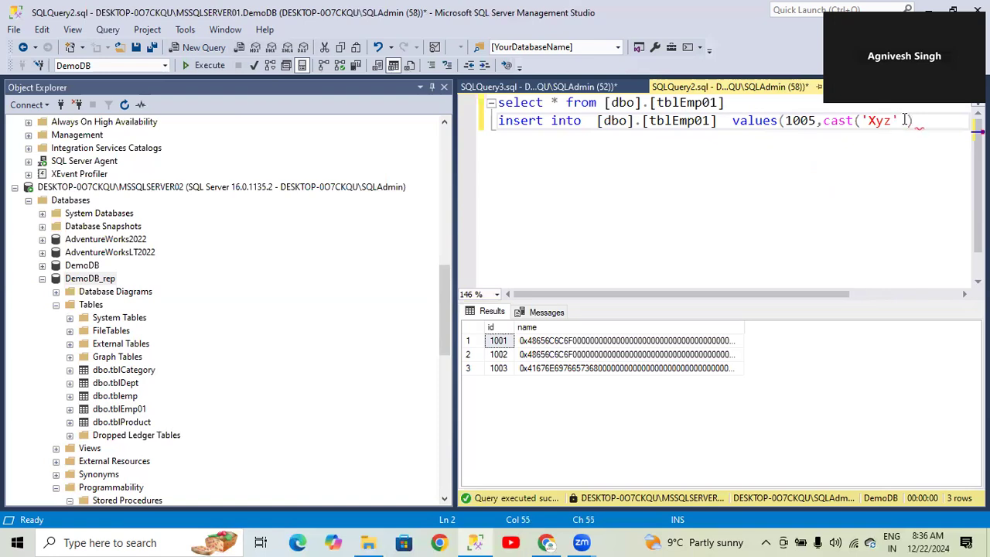
{"action": "type", "text": "n"}
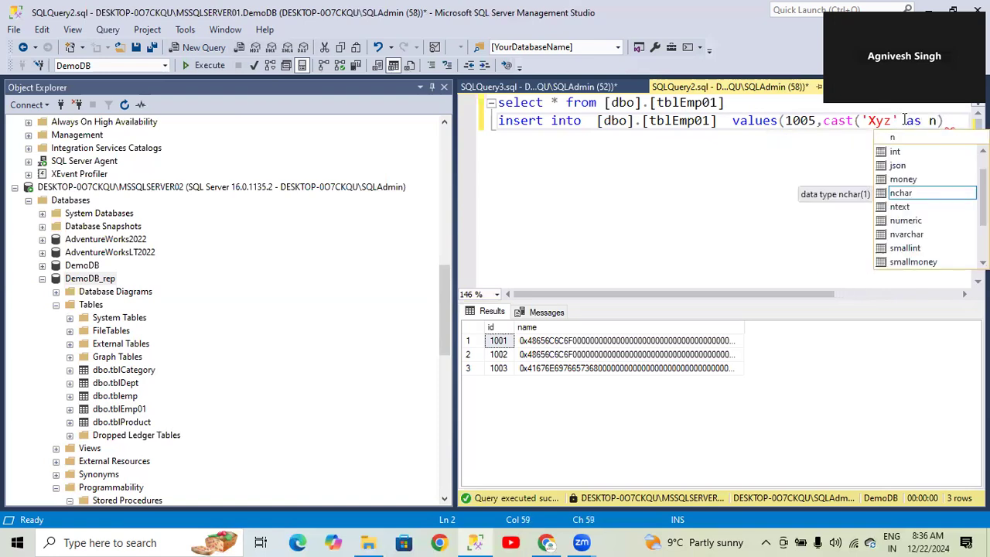
{"action": "key", "text": "BackSpace"}
{"action": "key", "text": "Escape"}
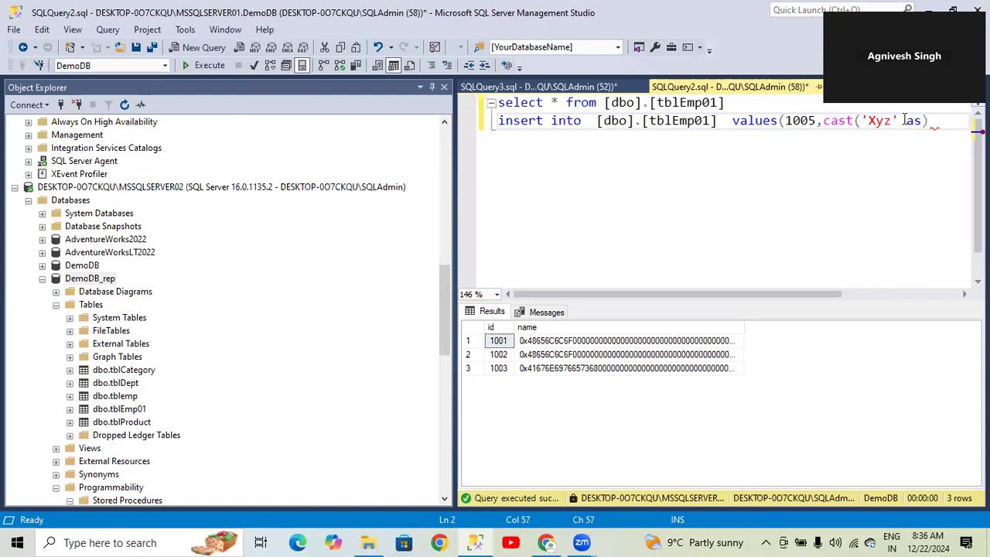
{"action": "type", "text": "bin"}
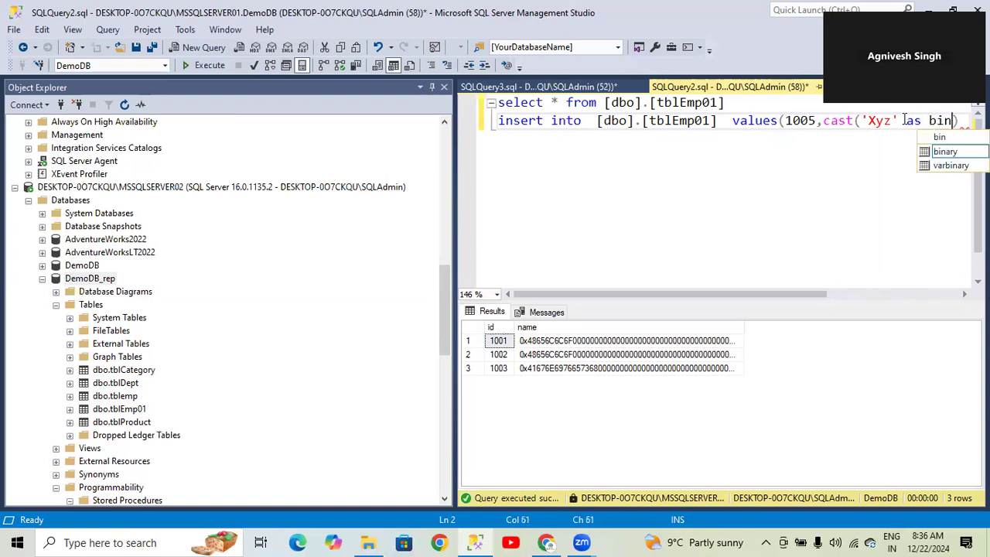
{"action": "double_click", "coordinate": [939, 147]}
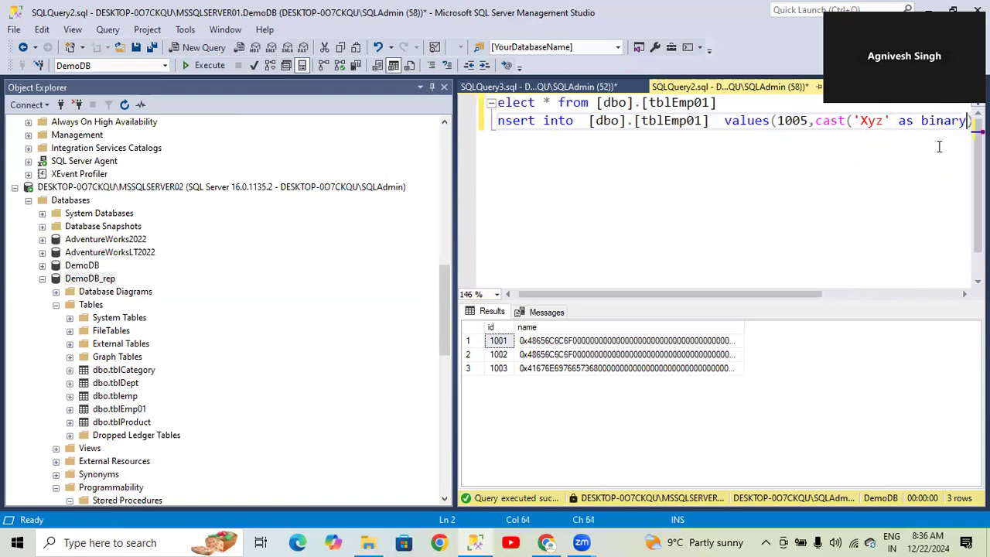
{"action": "left_click", "coordinate": [785, 190]}
{"action": "key", "text": "End"}
{"action": "type", "text": ")"}
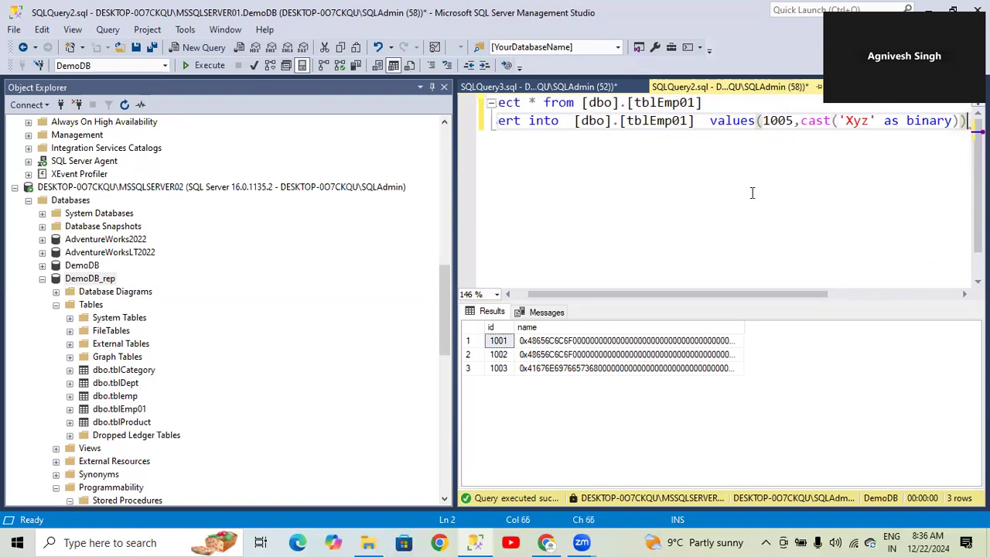
- Run only the insert statement on DemoDB, and rerun the tblEmp01 select to check the new row
{"action": "key", "text": "shift+Home"}
{"action": "key", "text": "F5"}
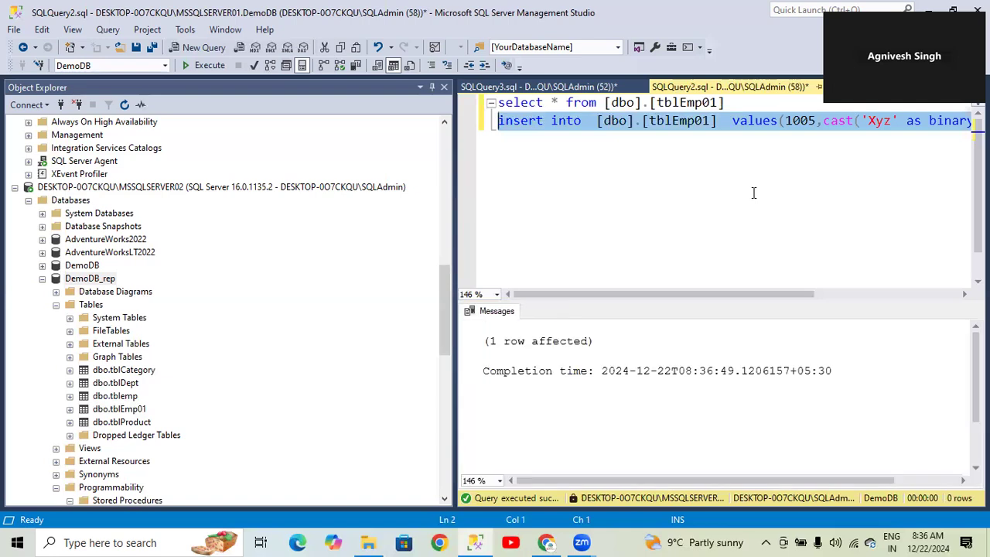
{"action": "left_click_drag", "start_coordinate": [735, 108], "coordinate": [347, 80]}
{"action": "left_click", "coordinate": [205, 65]}
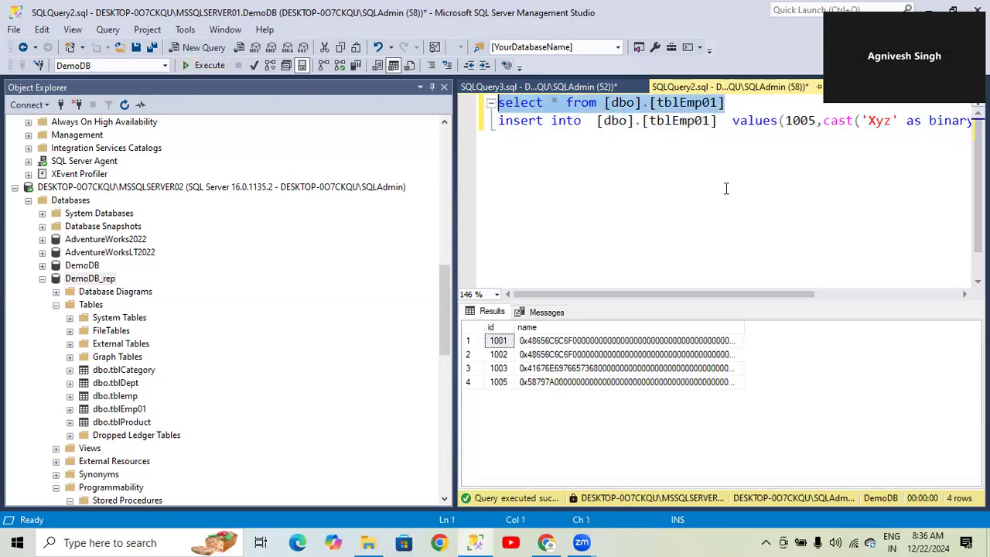
- Rerun the tblEmp01 select against DemoDB_rep on MSSQLSERVER02 and check for the row with id 1005
{"action": "left_click", "coordinate": [534, 87]}
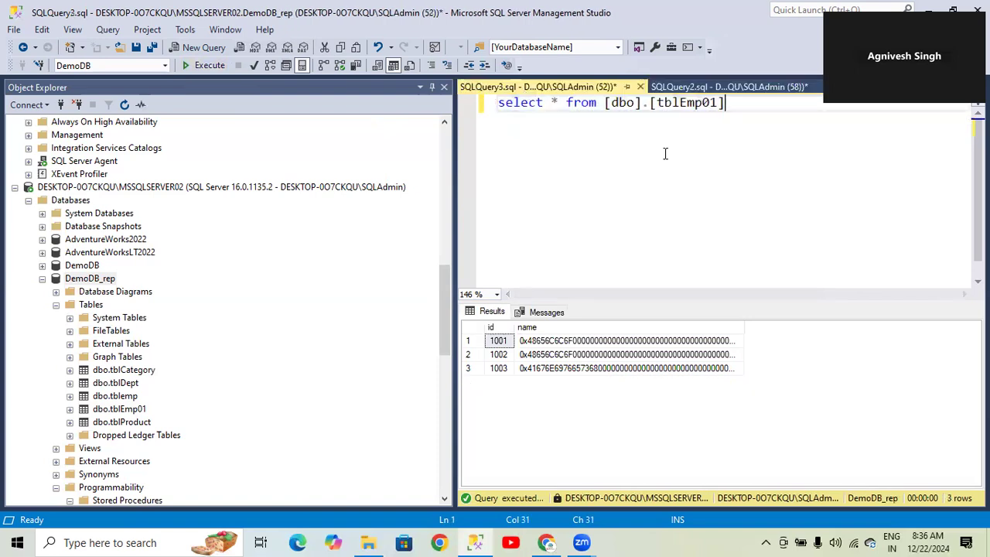
{"action": "key", "text": "ctrl+a"}
{"action": "key", "text": "F5"}
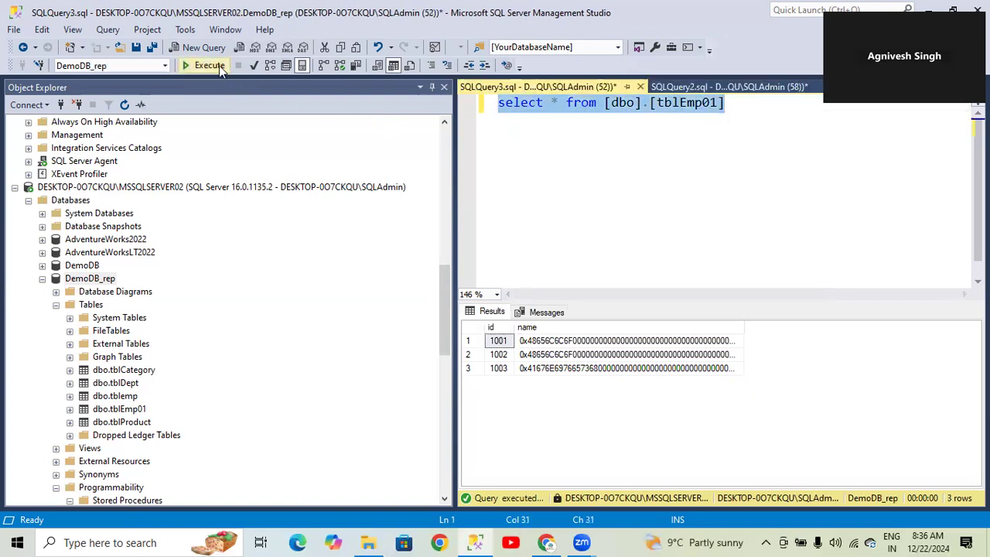
{"action": "left_click", "coordinate": [533, 383]}
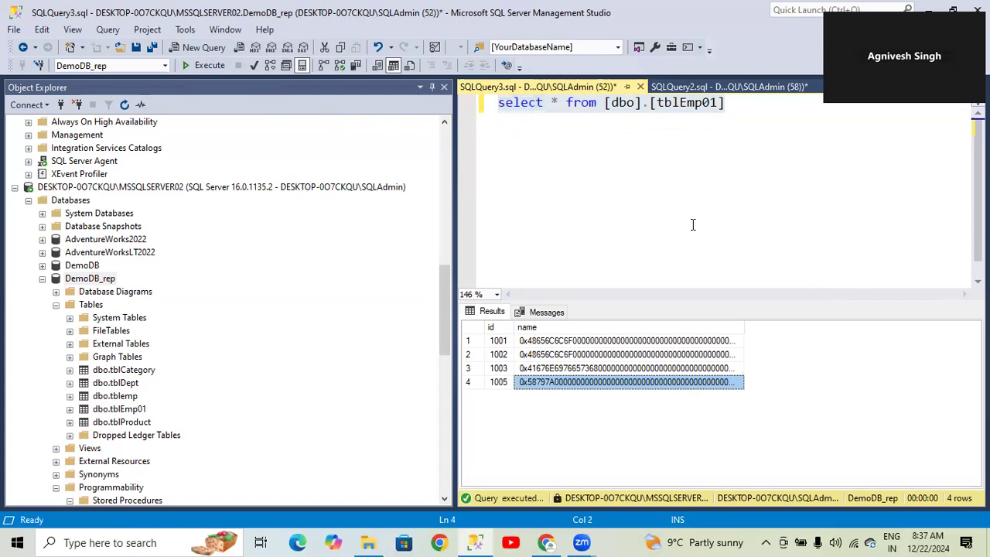
- Remove the tblCategory article from the PUB_DemeDB_Tran publication on MSSQLSERVER01, accept dropping it, and save the publication properties
{"action": "left_click_drag", "start_coordinate": [443, 308], "coordinate": [445, 174]}
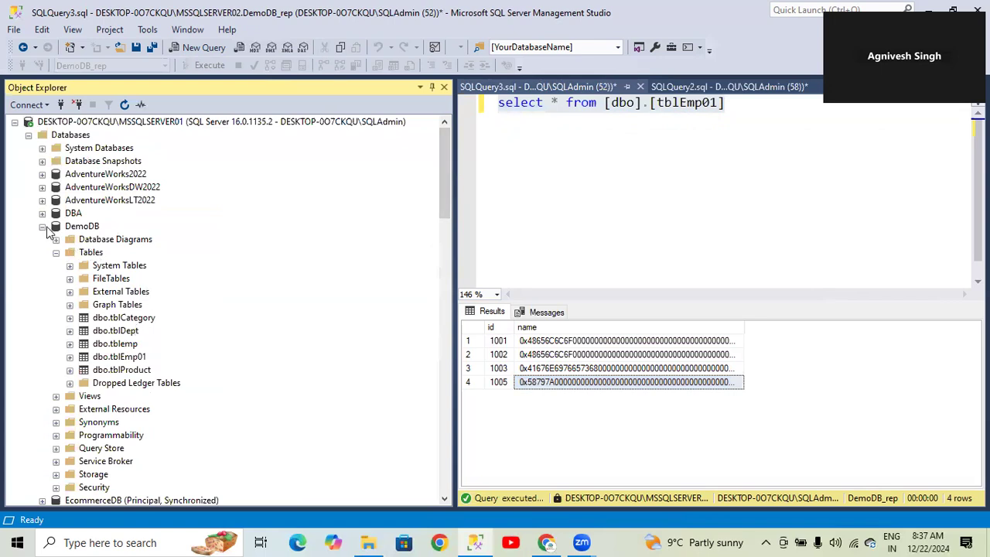
{"action": "left_click", "coordinate": [43, 227]}
{"action": "scroll", "coordinate": [129, 325], "scroll_direction": "down", "scroll_amount": 1}
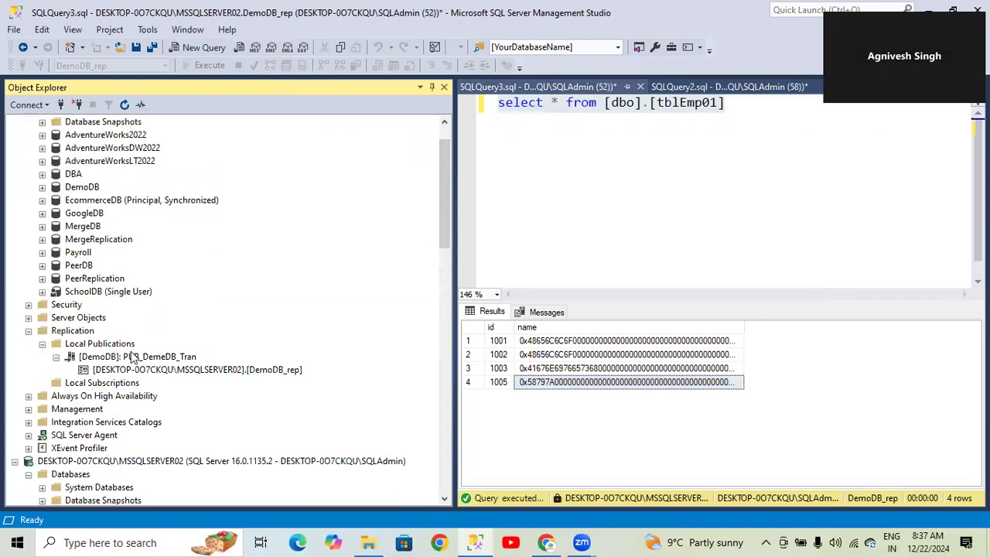
{"action": "right_click", "coordinate": [129, 360]}
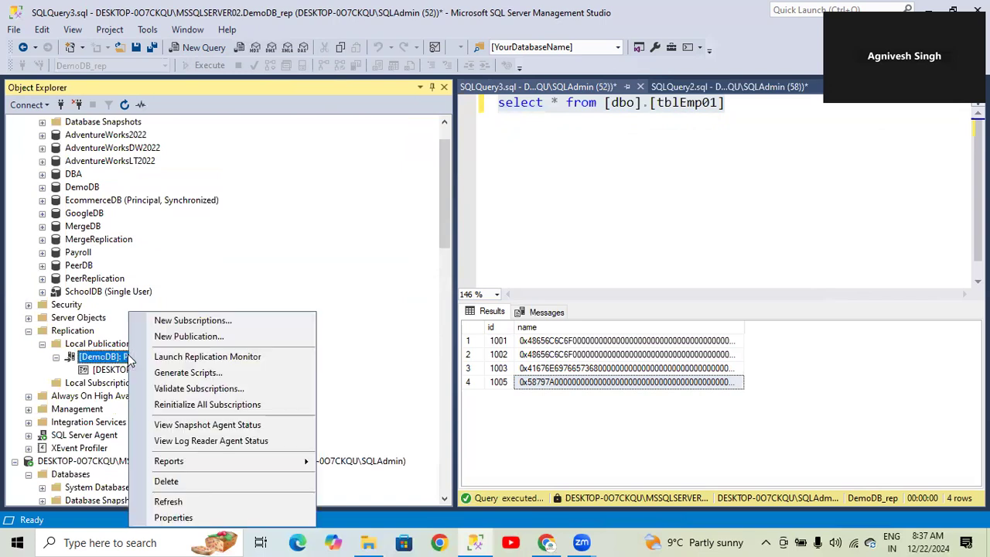
{"action": "left_click", "coordinate": [174, 517]}
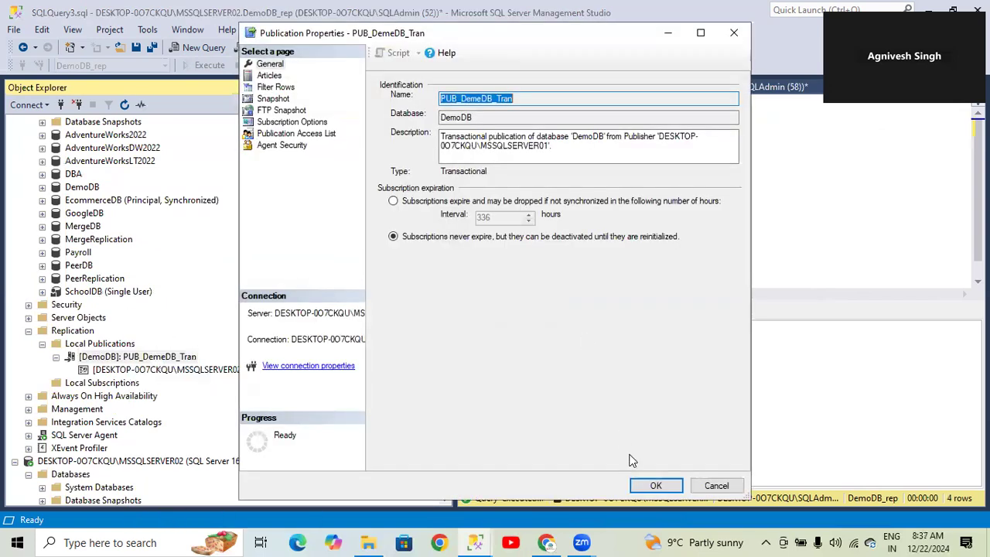
{"action": "left_click", "coordinate": [675, 482]}
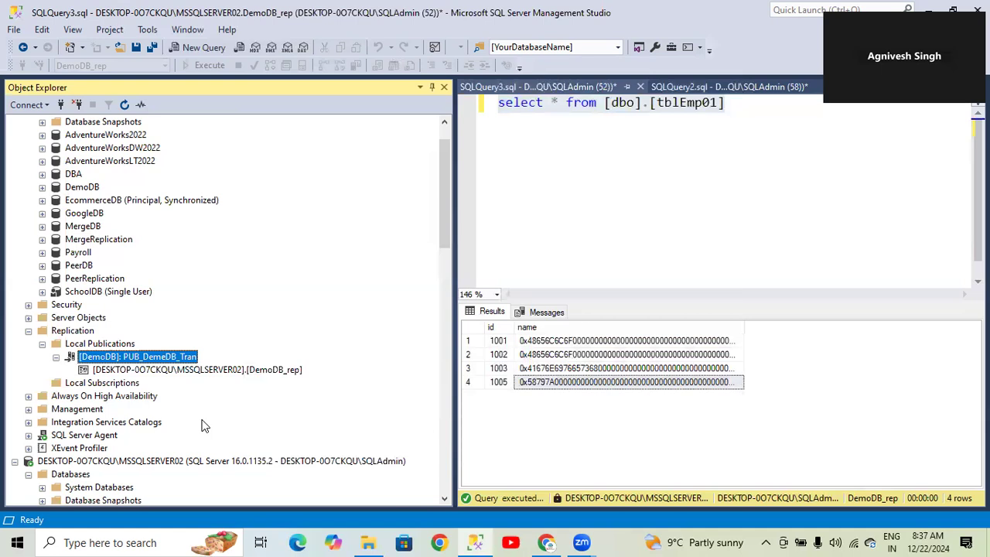
{"action": "right_click", "coordinate": [163, 357]}
{"action": "left_click", "coordinate": [210, 518]}
{"action": "left_click", "coordinate": [267, 75]}
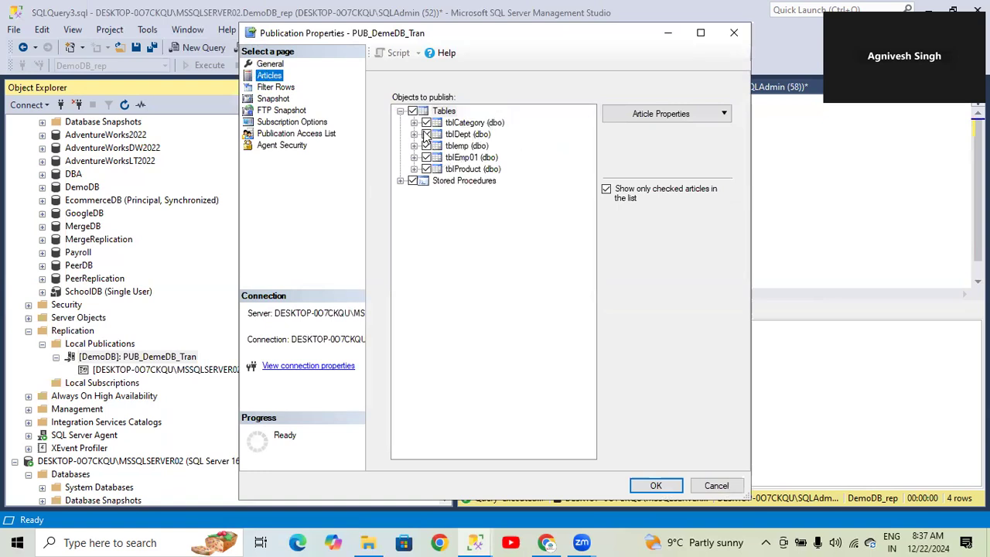
{"action": "left_click", "coordinate": [426, 123]}
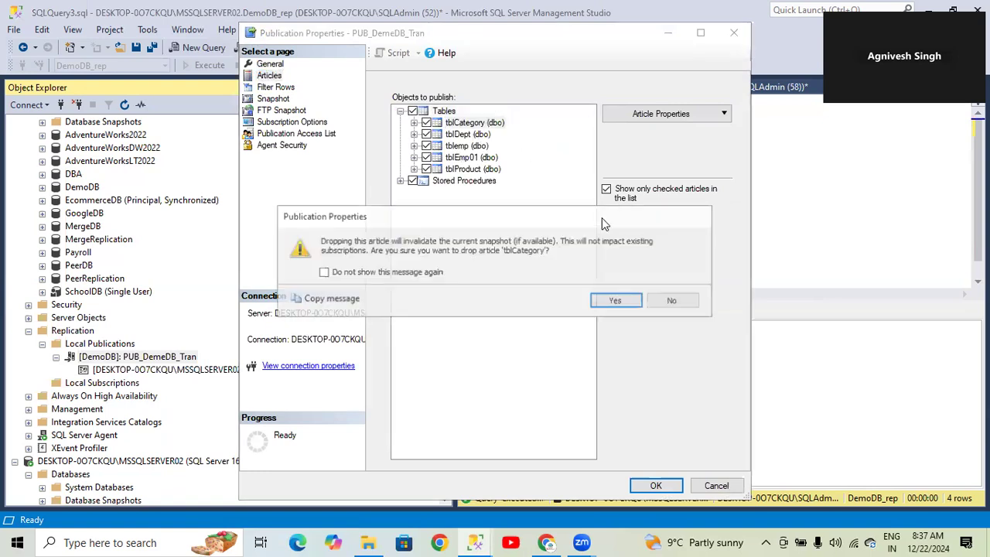
{"action": "left_click", "coordinate": [616, 300]}
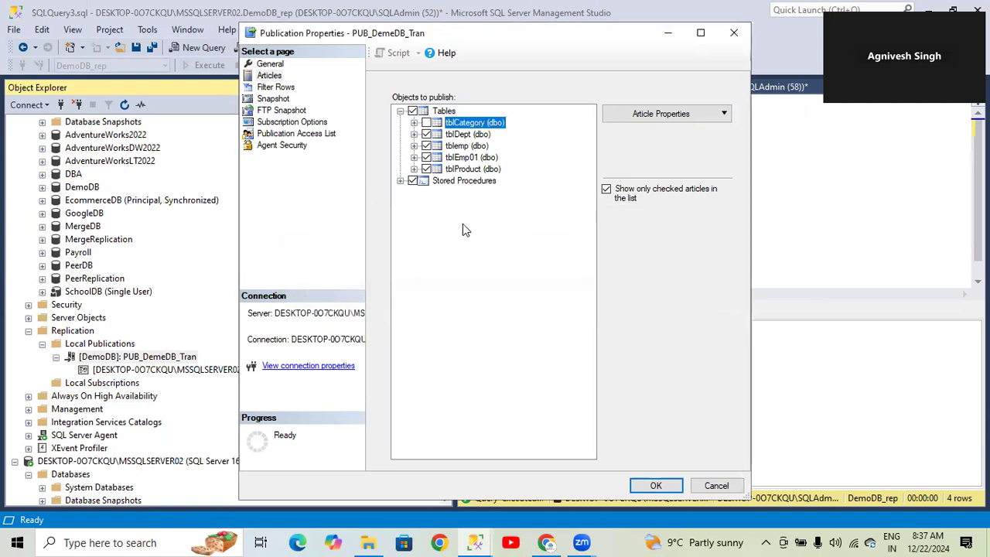
{"action": "left_click", "coordinate": [656, 486]}
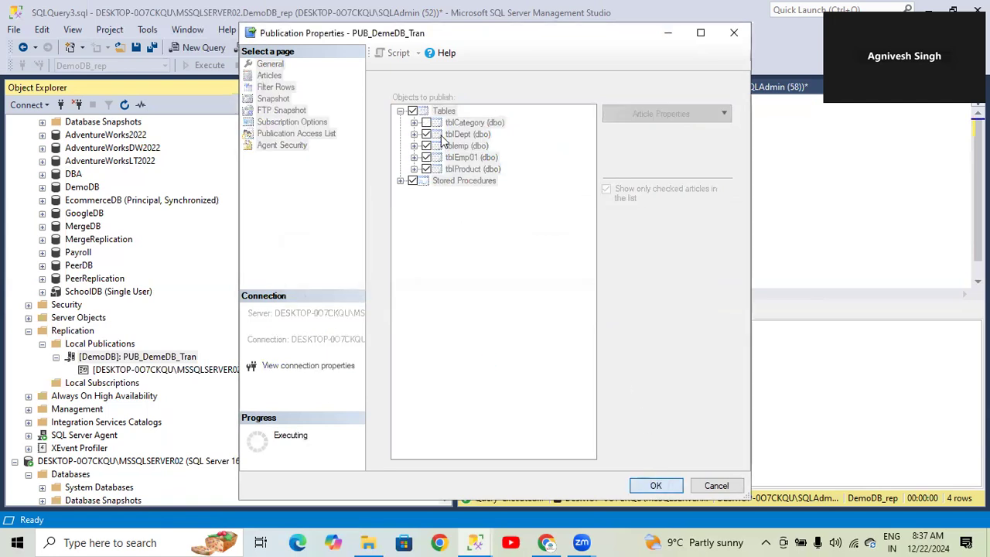
- Open the snapshot agent status of PUB_DemeDB_Tran, start the agent, and return to the DemoDB_rep query
{"action": "right_click", "coordinate": [137, 357]}
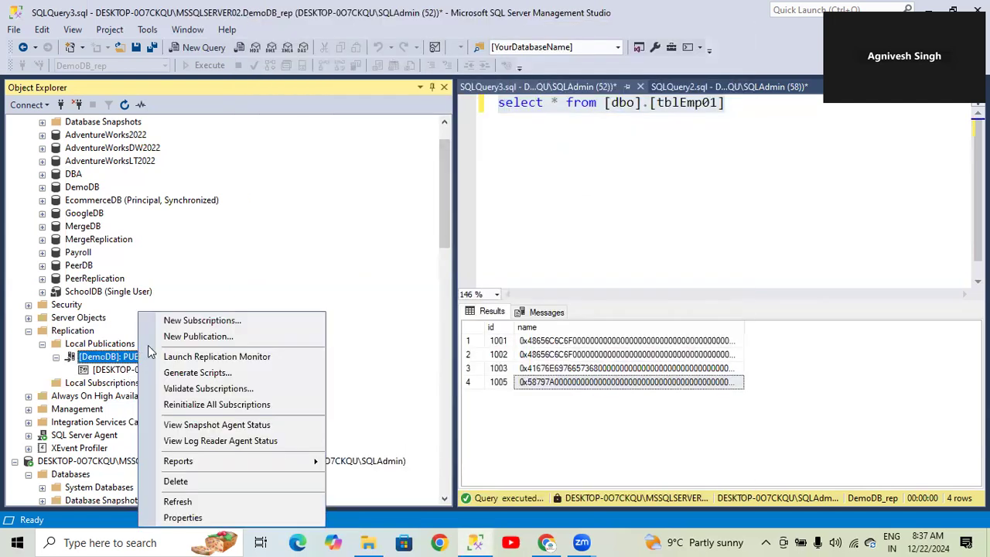
{"action": "left_click", "coordinate": [197, 425]}
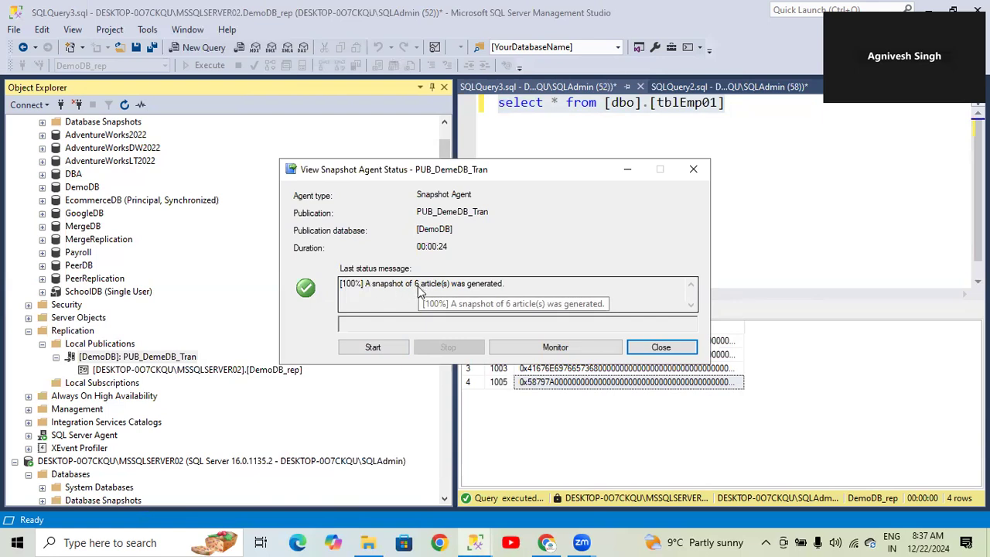
{"action": "left_click", "coordinate": [375, 347]}
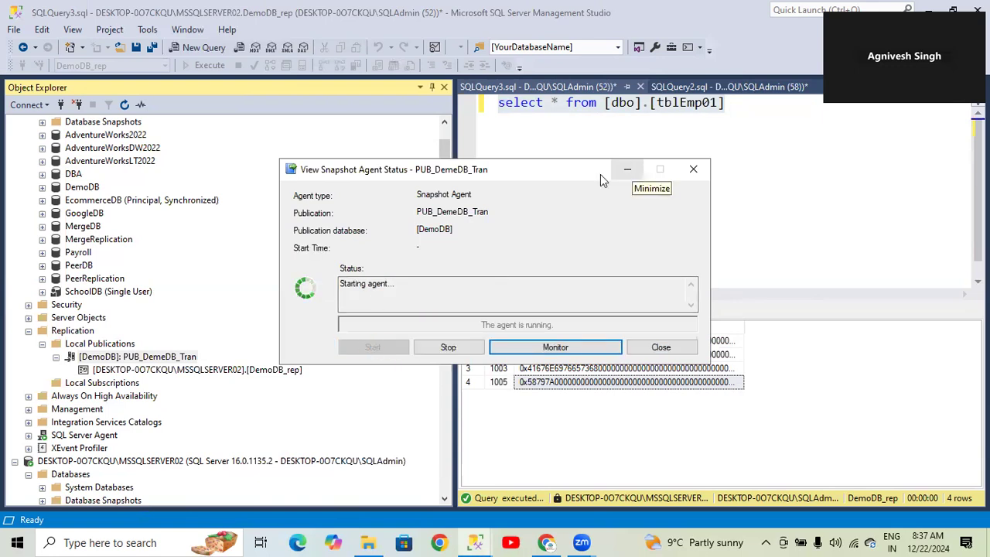
{"action": "left_click", "coordinate": [559, 128]}
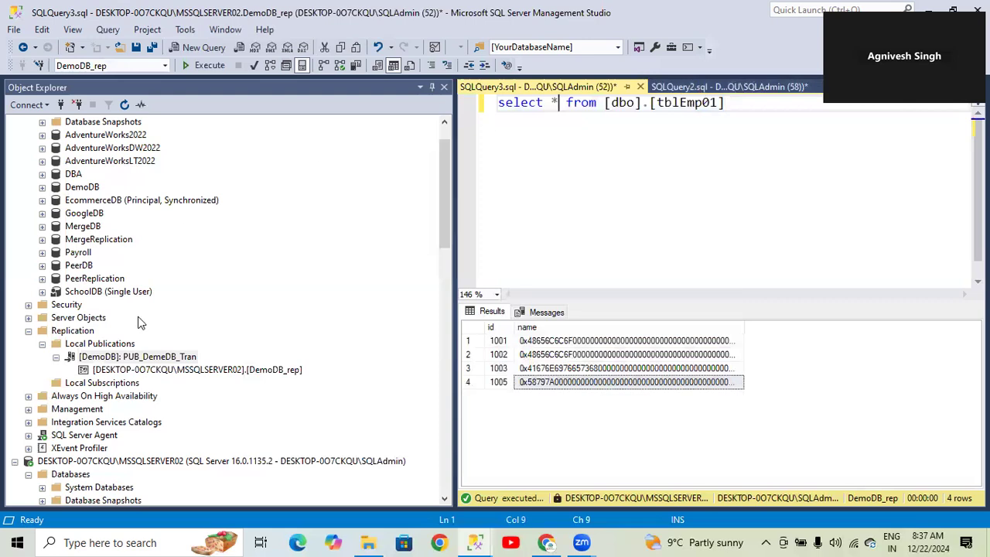
- Review the DemoDB_rep tables on MSSQLSERVER02, and expand DemoDB on MSSQLSERVER01 to select dbo.tblCategory
{"action": "scroll", "coordinate": [138, 325], "scroll_direction": "down", "scroll_amount": 8}
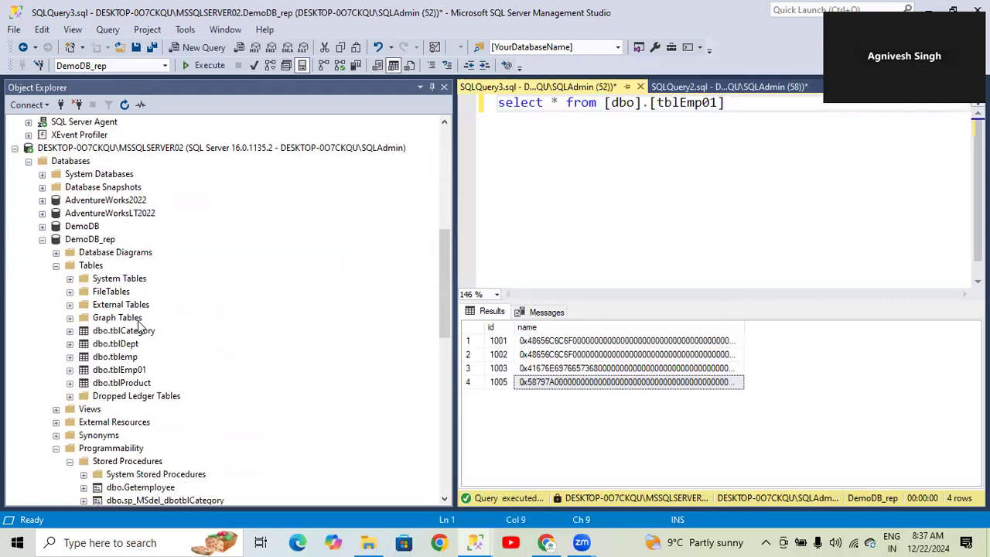
{"action": "scroll", "coordinate": [139, 325], "scroll_direction": "down", "scroll_amount": 1}
{"action": "scroll", "coordinate": [146, 294], "scroll_direction": "up", "scroll_amount": 6}
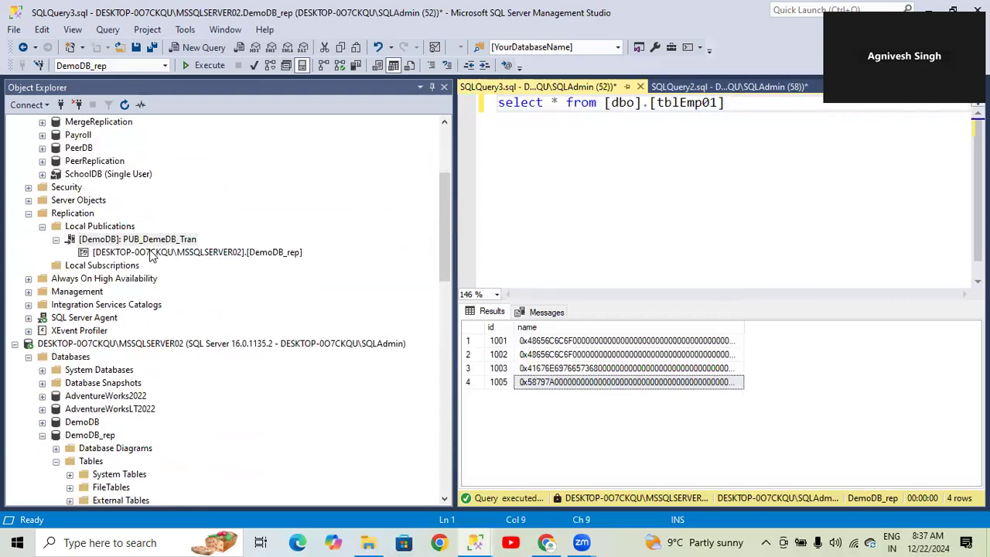
{"action": "scroll", "coordinate": [152, 255], "scroll_direction": "up", "scroll_amount": 3}
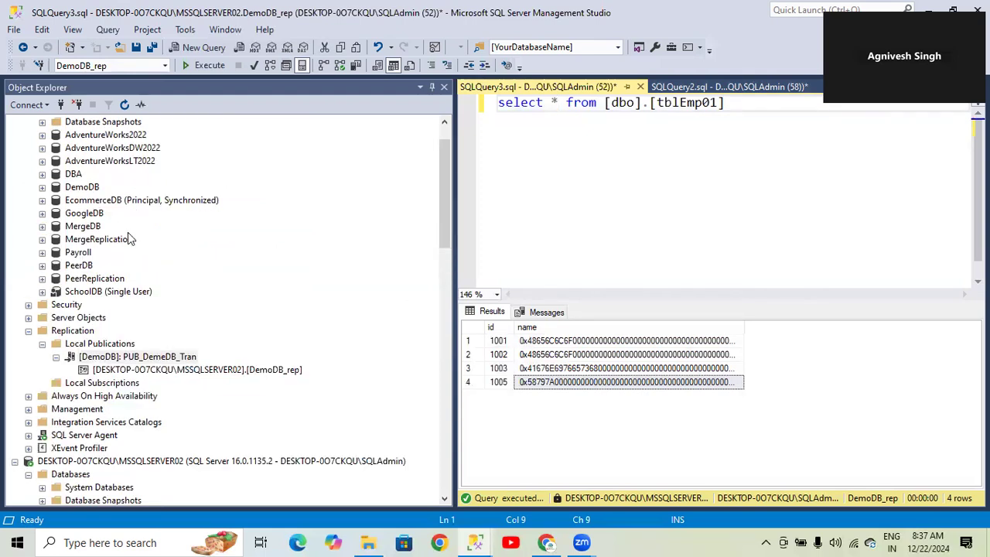
{"action": "left_click", "coordinate": [42, 188]}
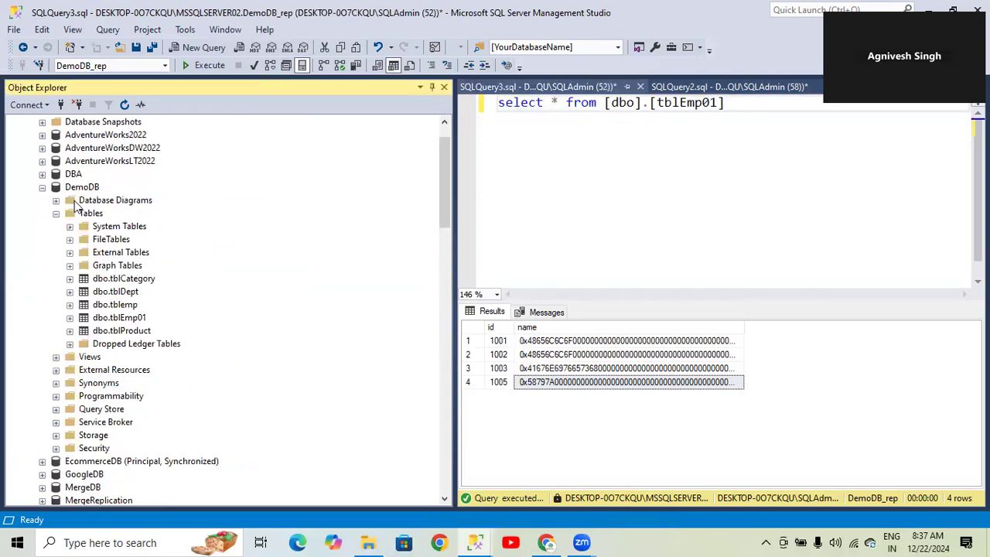
{"action": "left_click", "coordinate": [122, 280]}
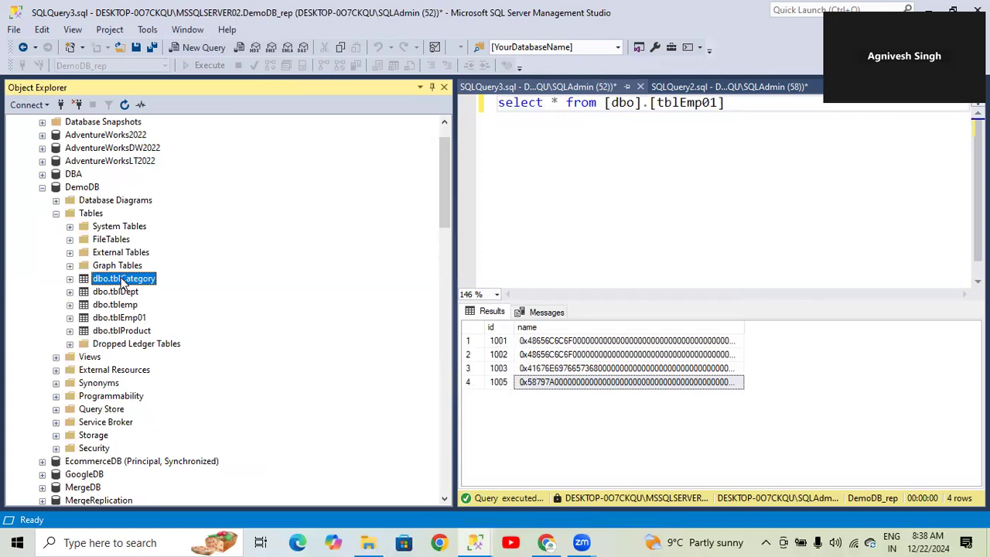
- Check the outcome of the PUB_DemeDB_Tran snapshot agent run and close its status window
{"action": "left_click", "coordinate": [576, 91]}
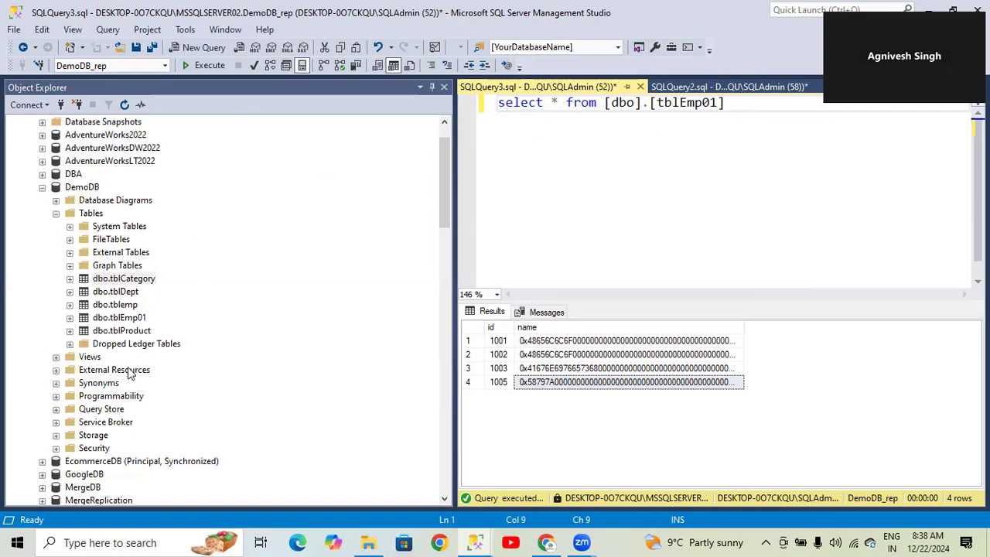
{"action": "mouse_move", "coordinate": [477, 541]}
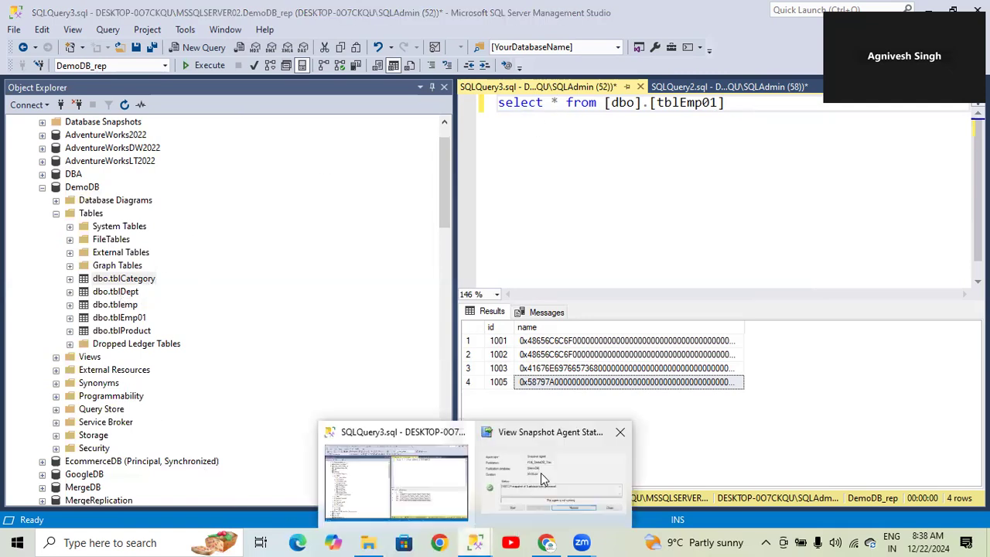
{"action": "left_click", "coordinate": [541, 473]}
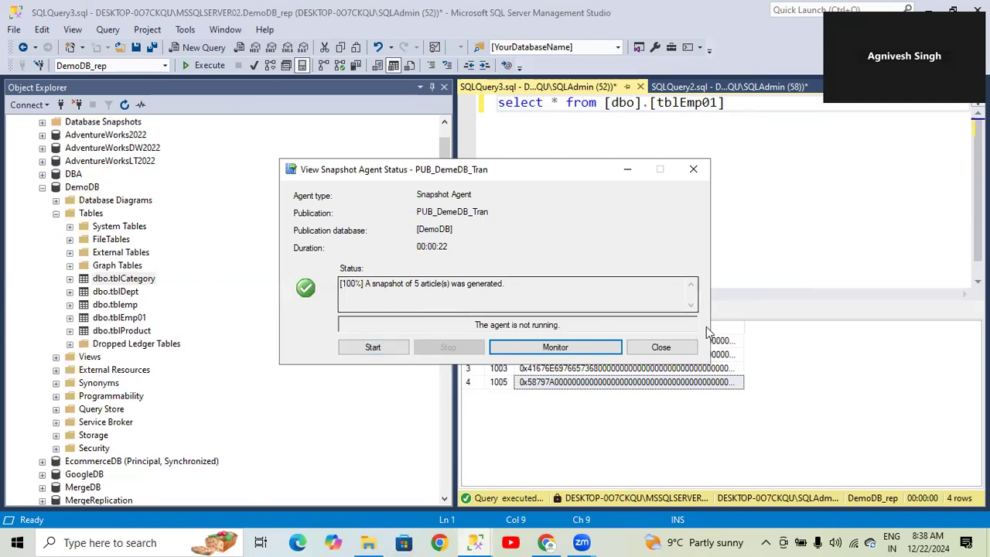
{"action": "left_click", "coordinate": [661, 347]}
- Look for dbo.tblCategory among the DemoDB_rep tables on MSSQLSERVER02 and the DemoDB tables on MSSQLSERVER01
{"action": "scroll", "coordinate": [209, 363], "scroll_direction": "down", "scroll_amount": 6}
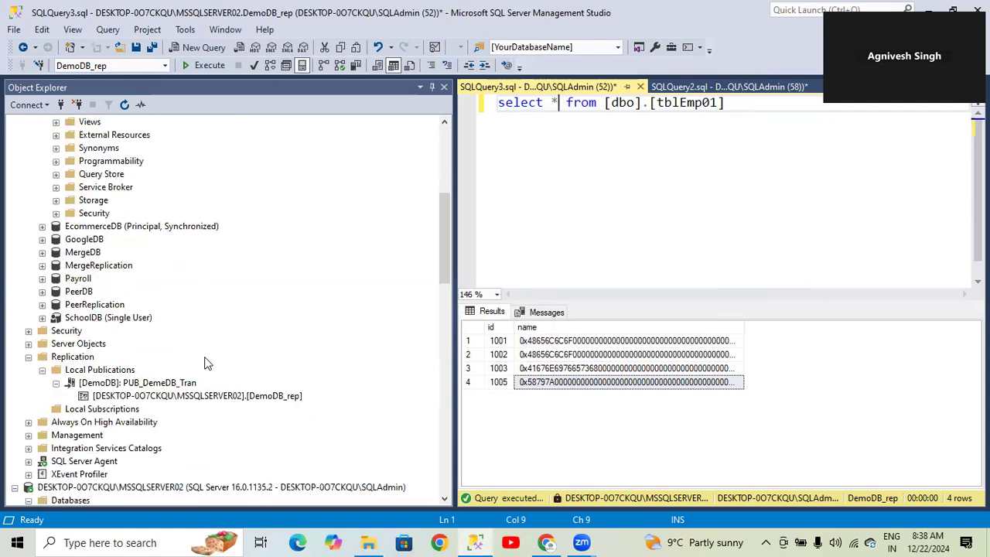
{"action": "scroll", "coordinate": [207, 364], "scroll_direction": "down", "scroll_amount": 7}
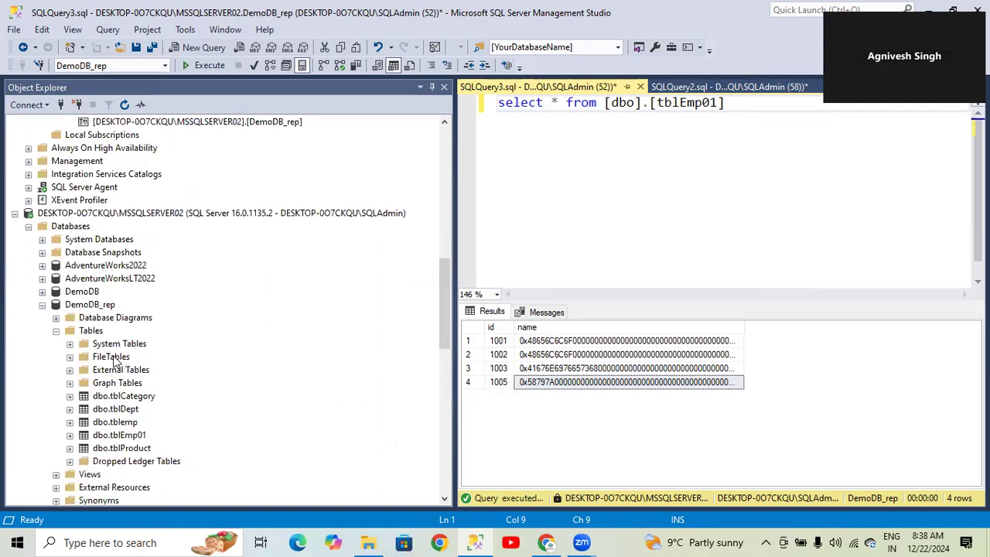
{"action": "scroll", "coordinate": [124, 394], "scroll_direction": "down", "scroll_amount": 1}
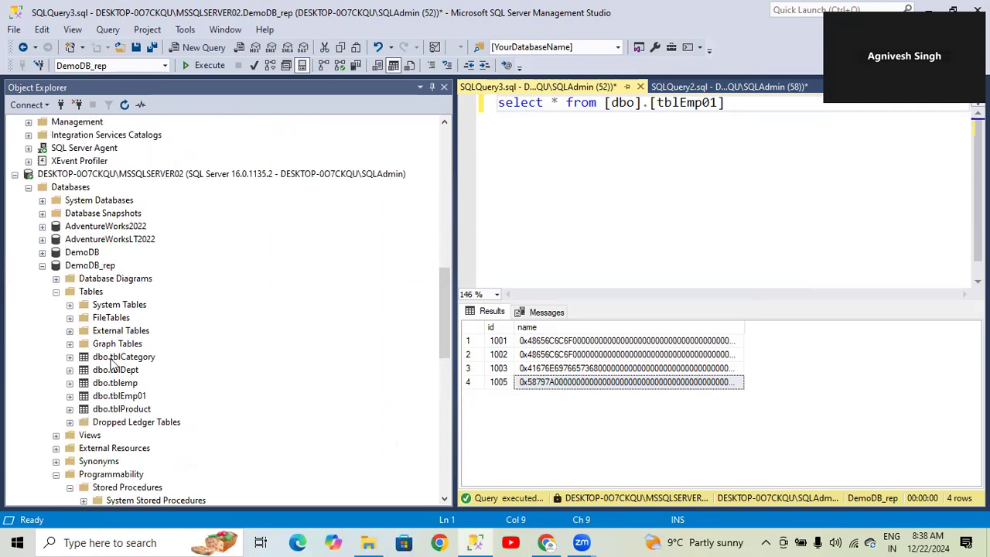
{"action": "scroll", "coordinate": [138, 302], "scroll_direction": "up", "scroll_amount": 8}
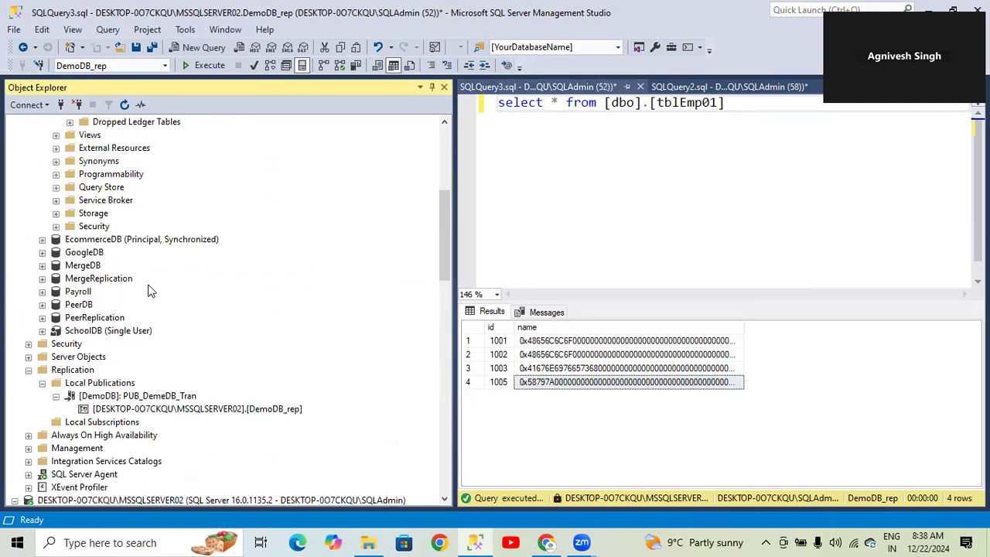
{"action": "scroll", "coordinate": [150, 271], "scroll_direction": "up", "scroll_amount": 5}
{"action": "right_click", "coordinate": [146, 252]}
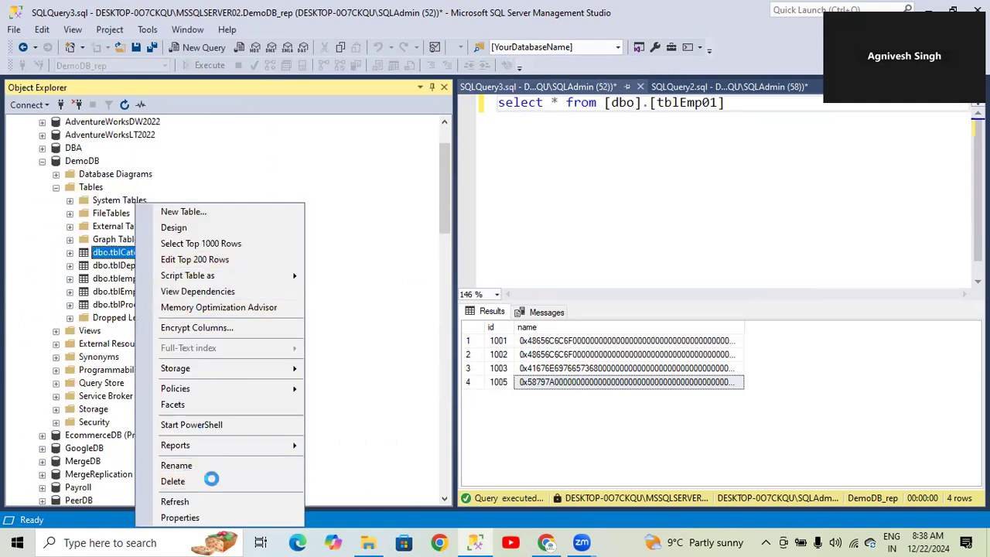
{"action": "left_click", "coordinate": [340, 291]}
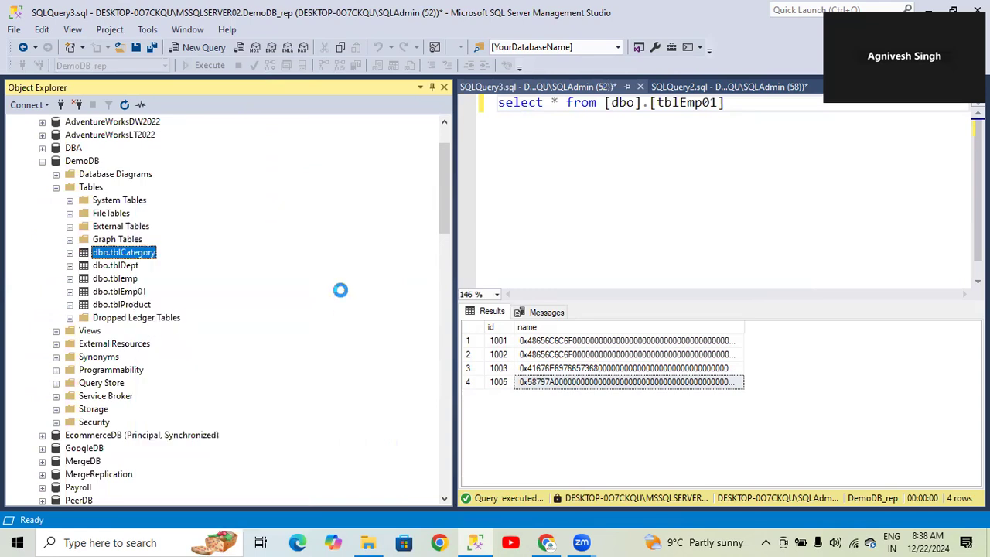
- Review the published tables and stored procedures in the PUB_DemeDB_Tran article list, and close the publication properties without saving
{"action": "scroll", "coordinate": [199, 317], "scroll_direction": "down", "scroll_amount": 3}
{"action": "scroll", "coordinate": [109, 335], "scroll_direction": "down", "scroll_amount": 3}
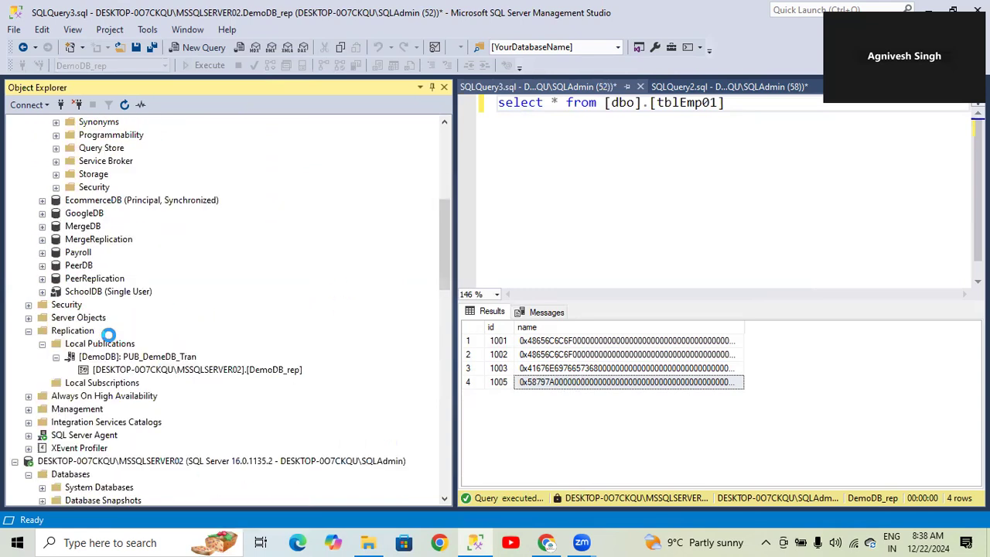
{"action": "right_click", "coordinate": [113, 356]}
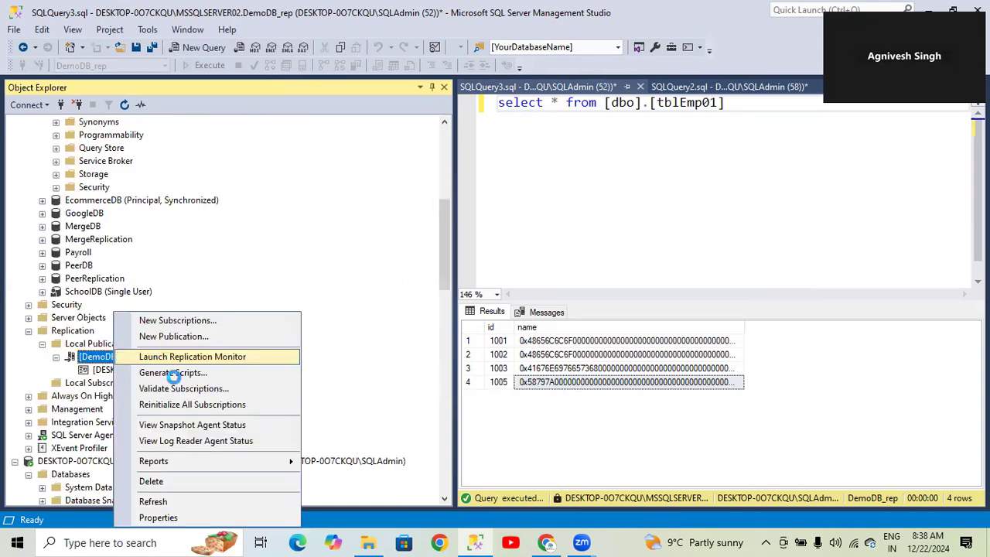
{"action": "left_click", "coordinate": [160, 518]}
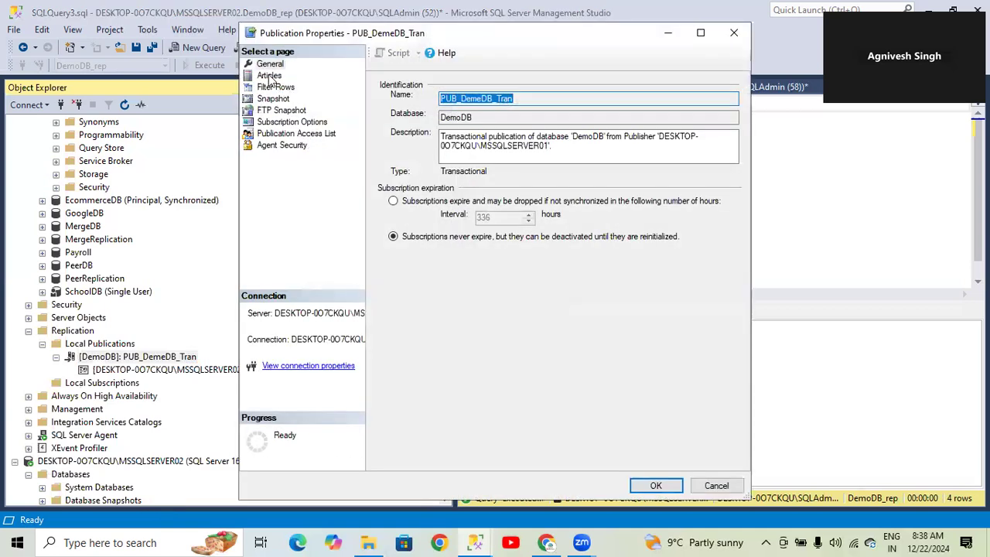
{"action": "left_click", "coordinate": [270, 76]}
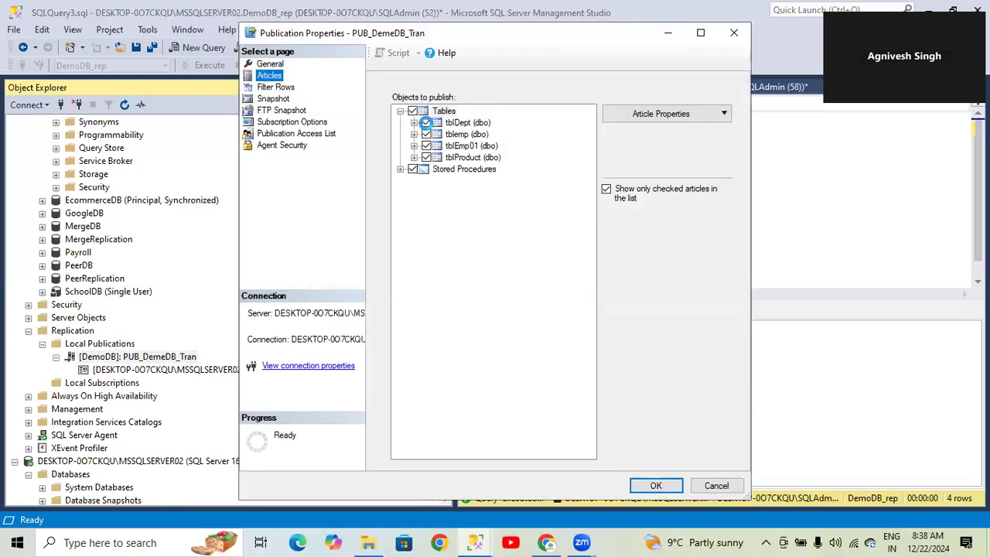
{"action": "left_click", "coordinate": [401, 169]}
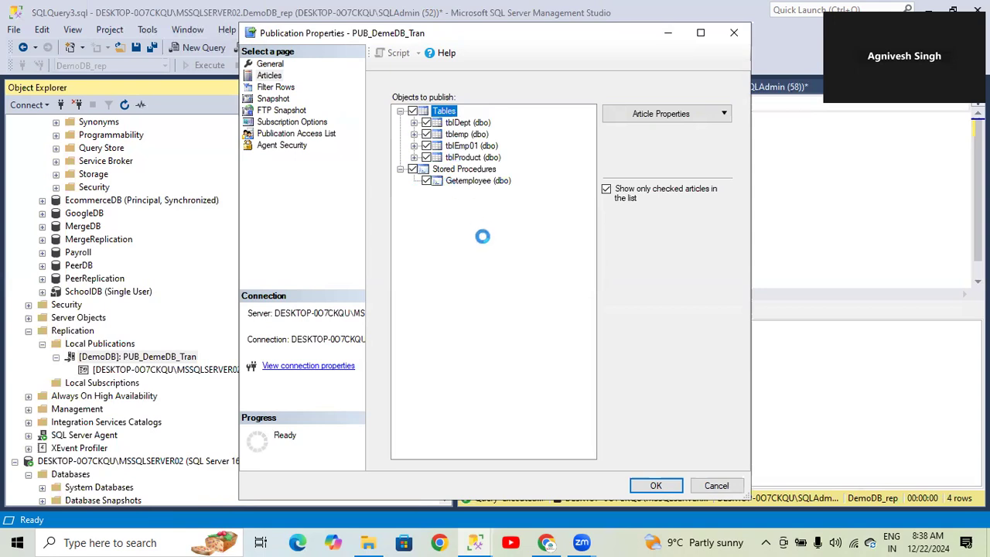
{"action": "left_click", "coordinate": [713, 485]}
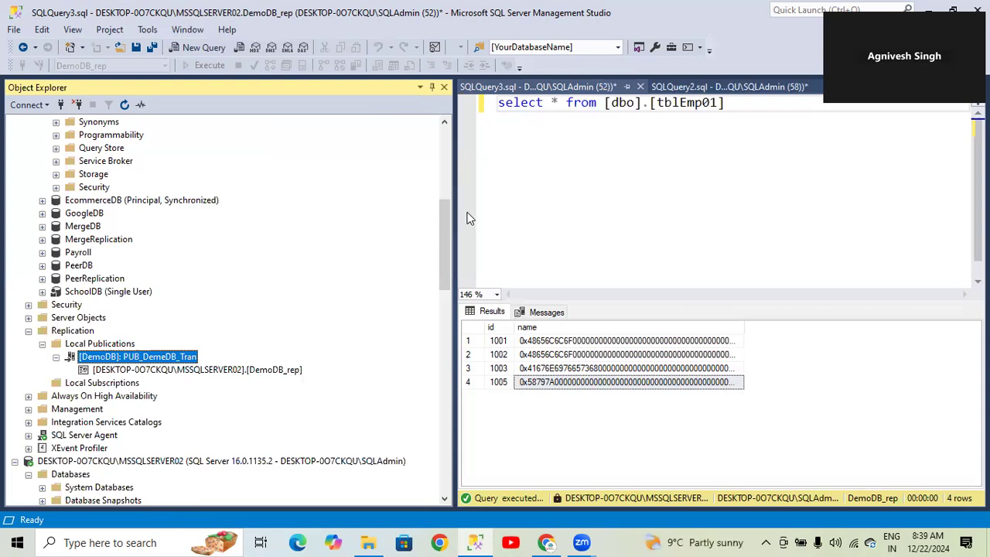
{"action": "left_click_drag", "start_coordinate": [448, 234], "coordinate": [440, 144]}
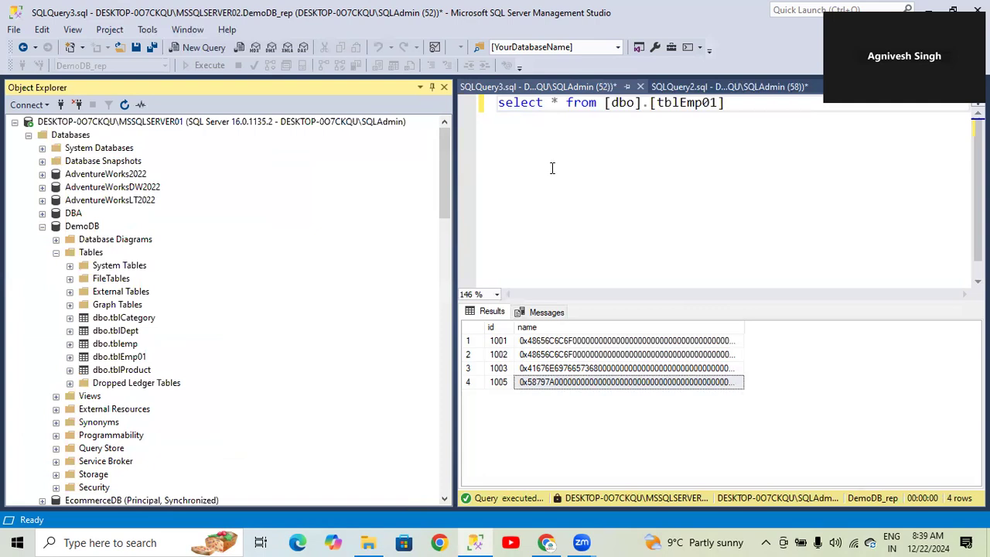
{"action": "mouse_move", "coordinate": [447, 156]}
{"action": "left_mouse_down"}
{"action": "mouse_move", "coordinate": [447, 188]}
{"action": "mouse_move", "coordinate": [448, 140]}
{"action": "mouse_move", "coordinate": [447, 172]}
{"action": "mouse_move", "coordinate": [451, 151]}
{"action": "left_mouse_up"}
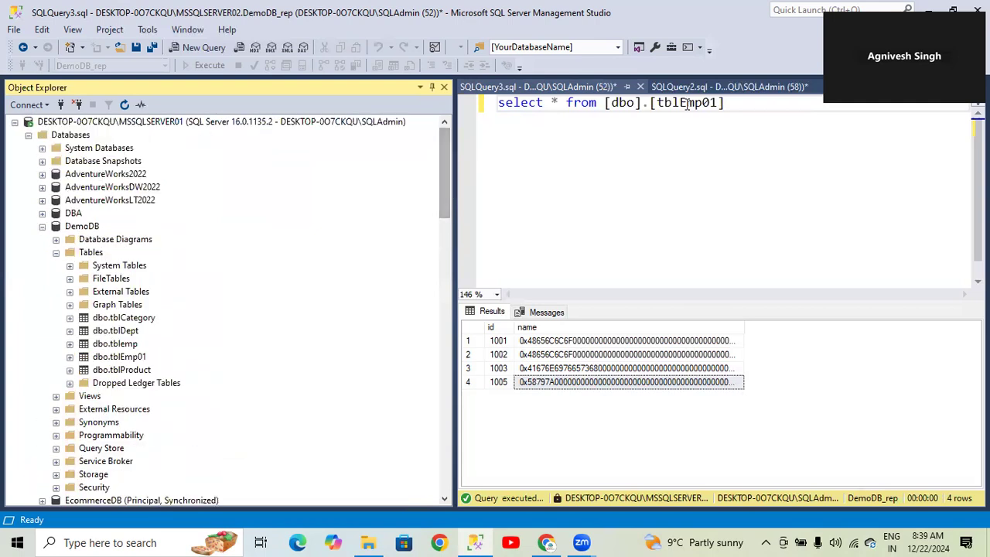